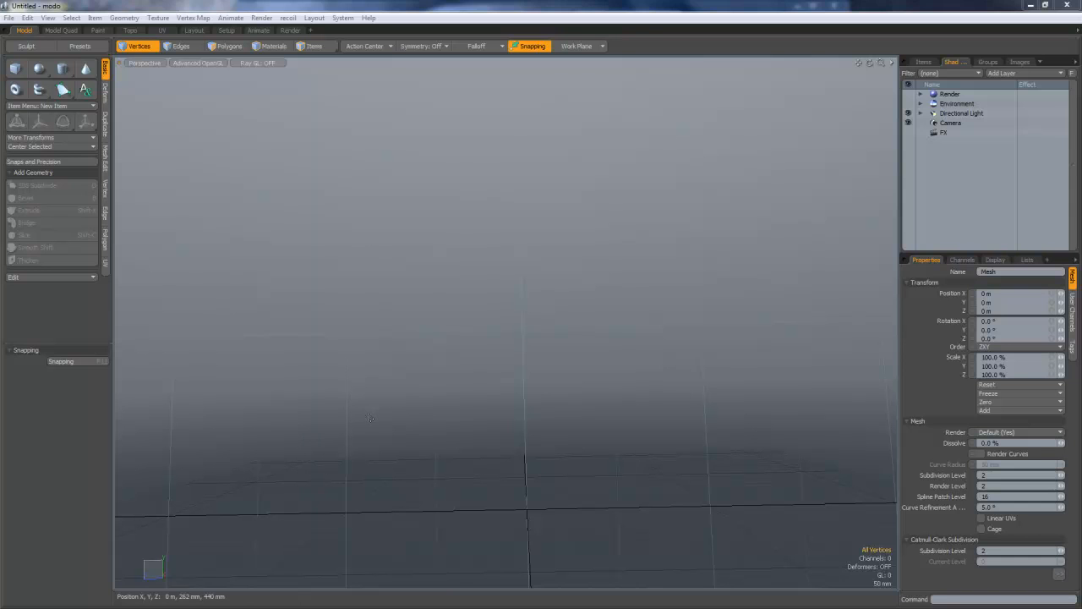
# Examine the empty scene's grid and origin in the perspective view from different angles and distances
pyautogui.keyDown('alt'); pyautogui.moveTo(430, 406); pyautogui.dragTo(643, 432); pyautogui.keyUp('alt')
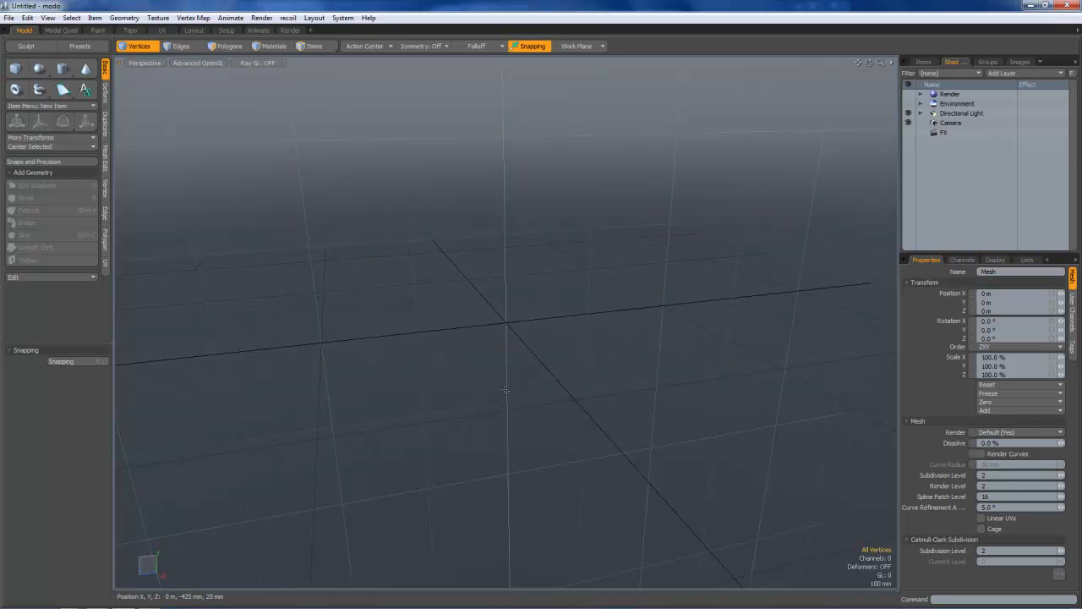
pyautogui.press('alt')
pyautogui.press('alt')
pyautogui.press('alt')
pyautogui.press('alt')
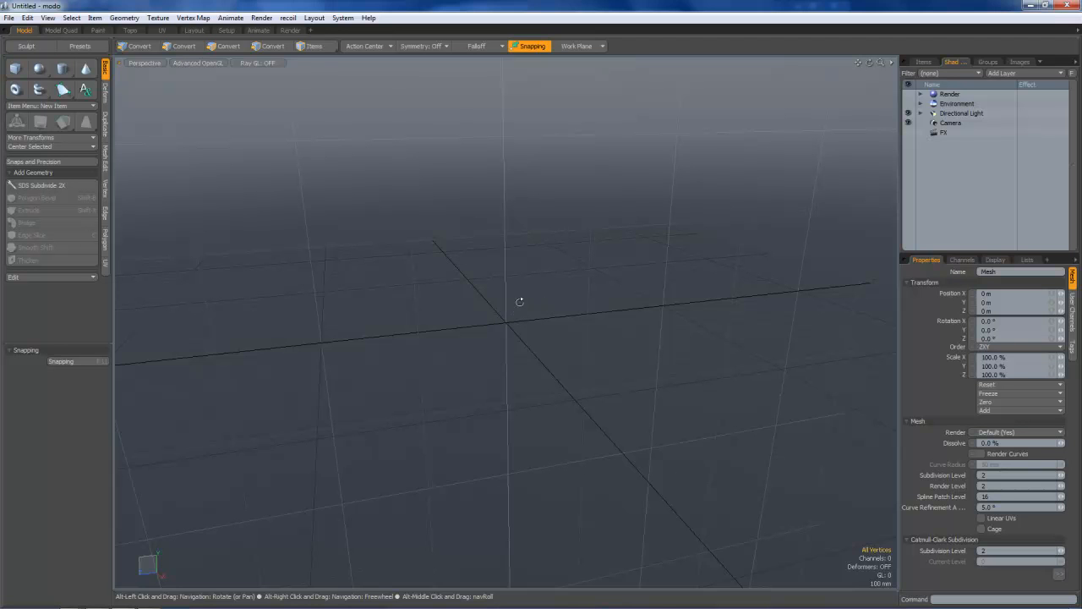
pyautogui.keyDown('alt'); pyautogui.moveTo(512, 304); pyautogui.dragTo(708, 421); pyautogui.keyUp('alt')
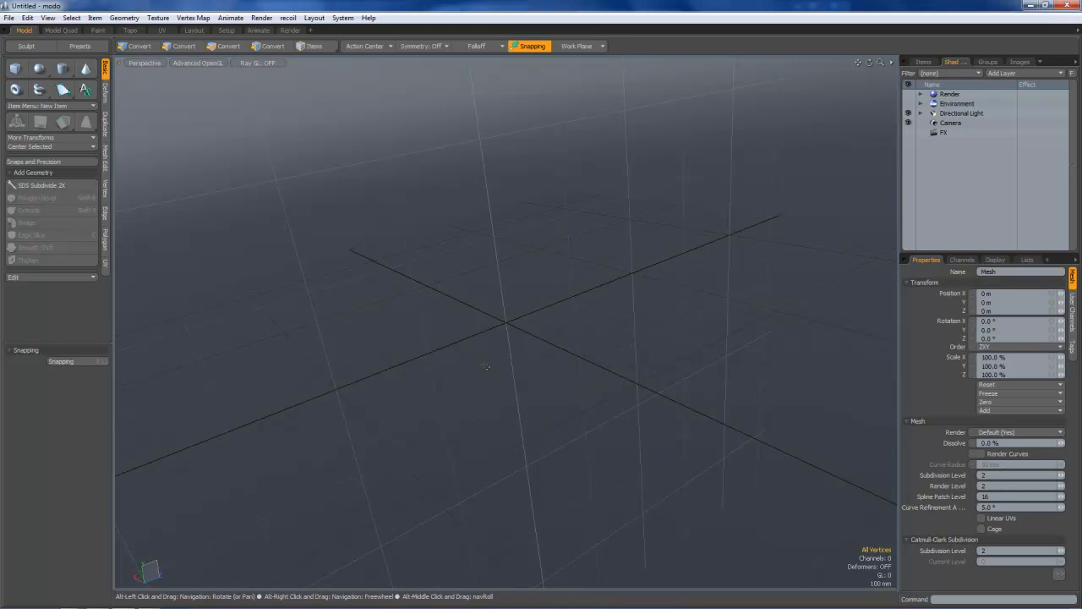
pyautogui.keyDown('alt'); pyautogui.moveTo(566, 378); pyautogui.dragTo(512, 339); pyautogui.keyUp('alt')
pyautogui.press('1')
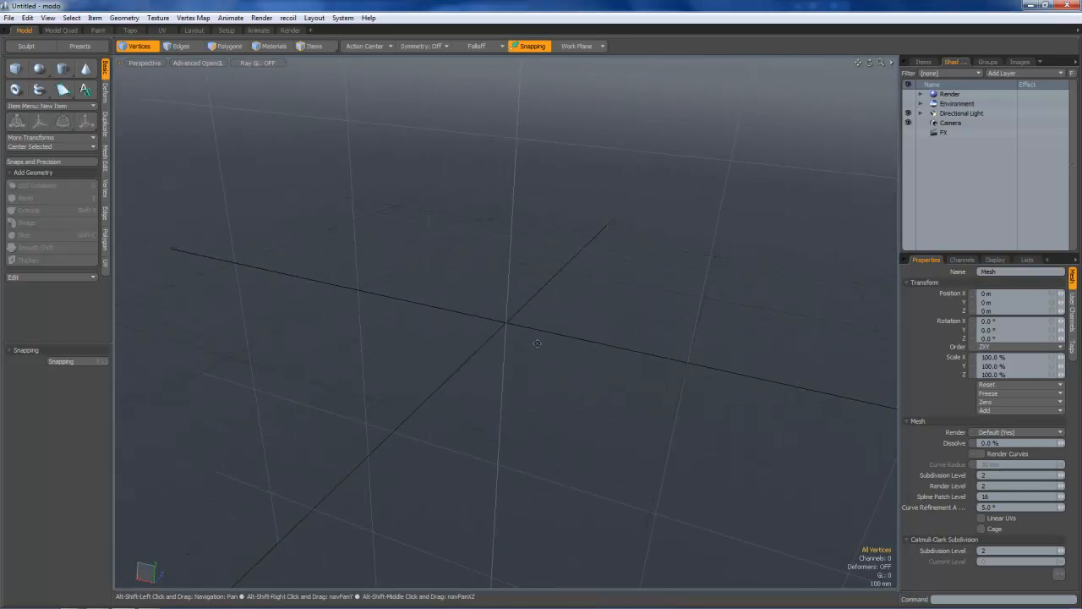
pyautogui.moveTo(502, 327)
pyautogui.keyDown('alt'); pyautogui.keyDown('shift'); pyautogui.mouseDown()
pyautogui.moveTo(567, 278)
pyautogui.moveTo(434, 339)
pyautogui.moveTo(594, 336)
pyautogui.moveTo(434, 331)
pyautogui.moveTo(555, 334)
pyautogui.moveTo(446, 335)
pyautogui.moveTo(491, 330)
pyautogui.mouseUp(); pyautogui.keyUp('shift'); pyautogui.keyUp('alt')
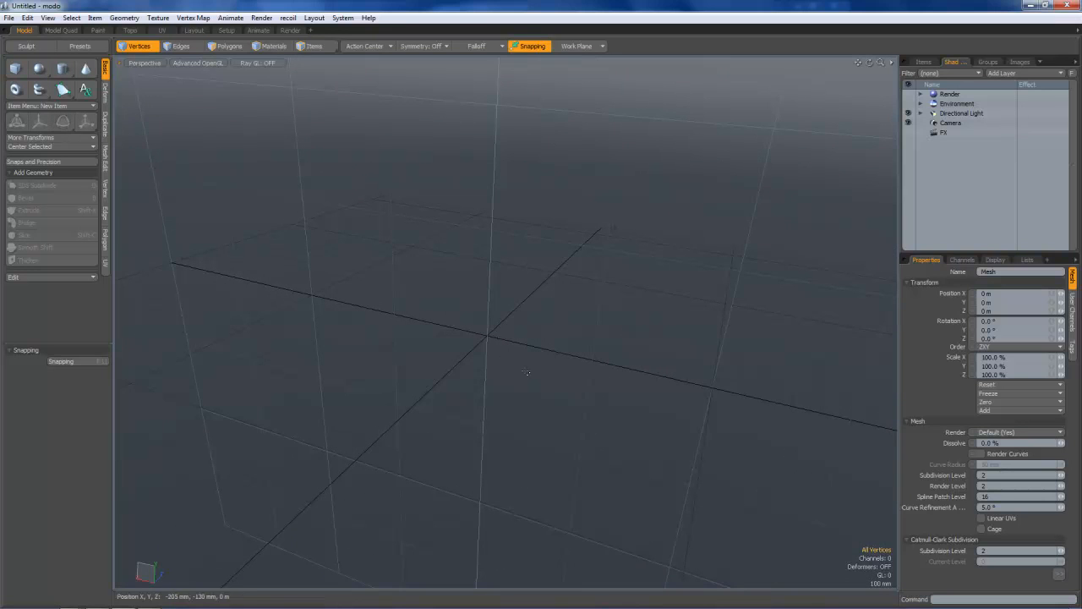
pyautogui.moveTo(869, 63); pyautogui.dragTo(878, 37)
pyautogui.moveTo(587, 329)
pyautogui.keyDown('alt'); pyautogui.mouseDown()
pyautogui.moveTo(495, 309)
pyautogui.moveTo(533, 338)
pyautogui.moveTo(565, 341)
pyautogui.moveTo(541, 321)
pyautogui.moveTo(568, 327)
pyautogui.mouseUp(); pyautogui.keyUp('alt')
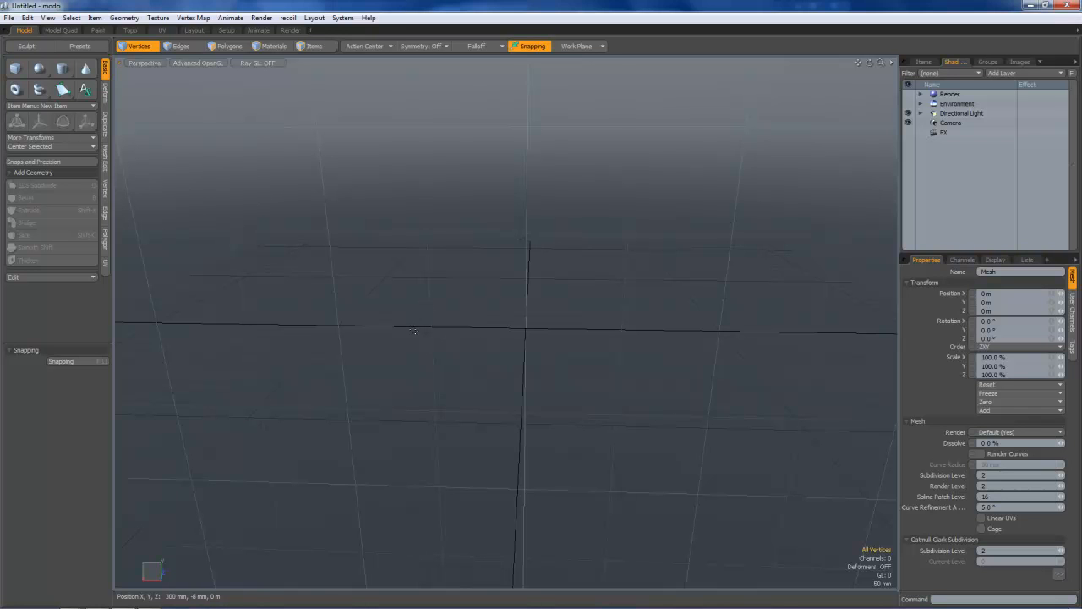
# Switch to the Layout workspace and show the top-level Meshes folder of the preset library
pyautogui.click(195, 30)
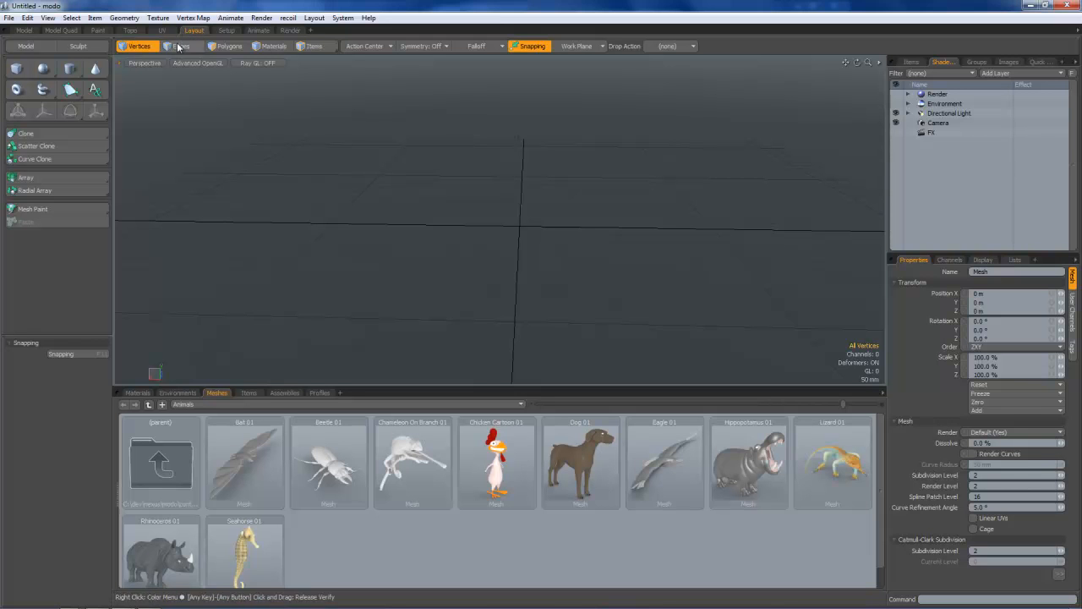
pyautogui.keyDown('alt'); pyautogui.moveTo(463, 245); pyautogui.dragTo(513, 189); pyautogui.keyUp('alt')
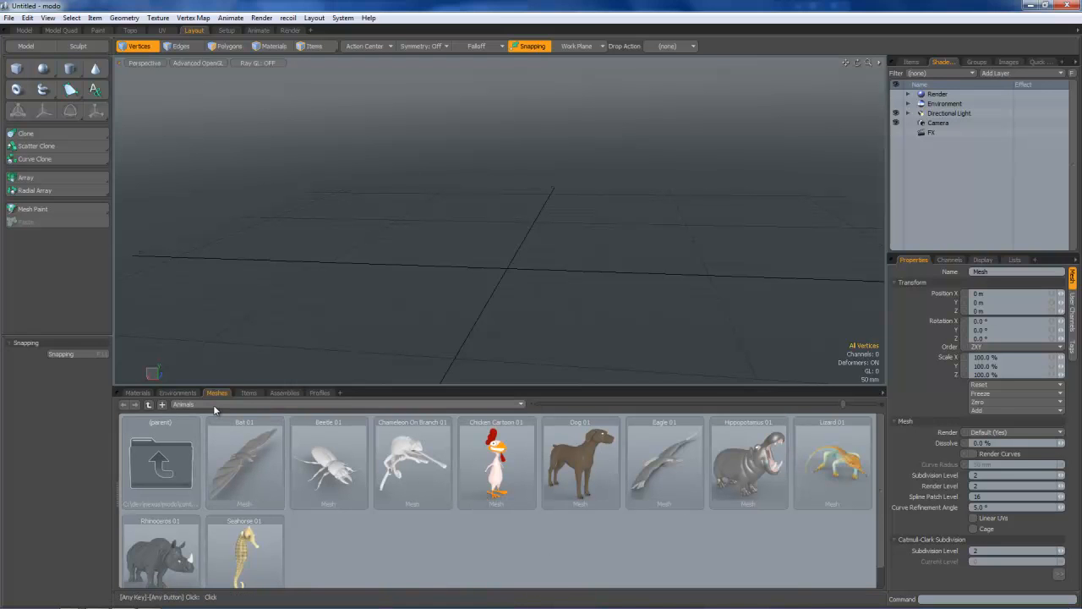
pyautogui.click(189, 406)
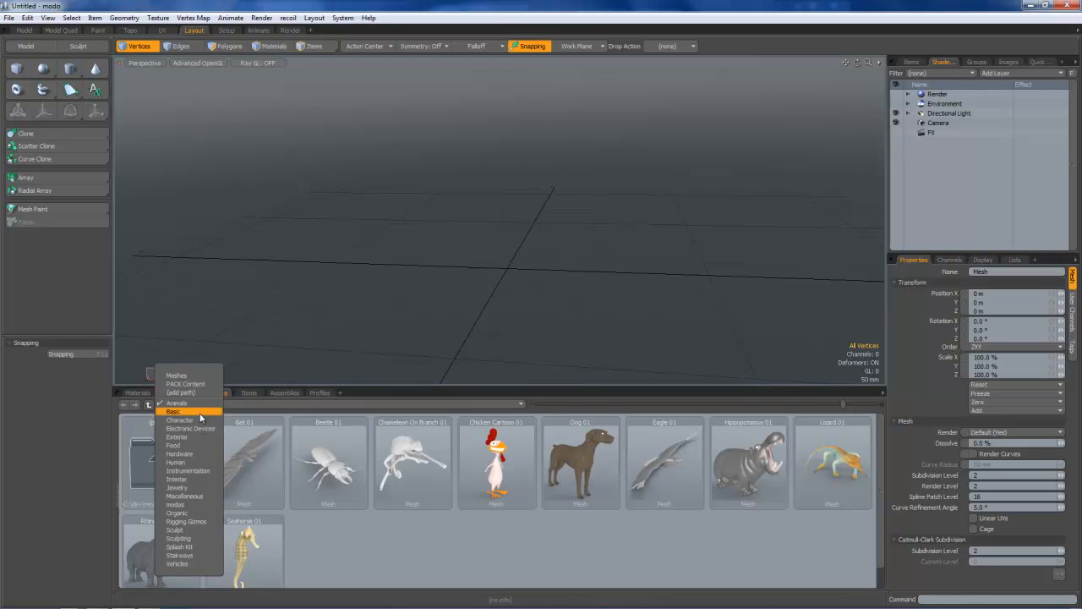
pyautogui.click(177, 375)
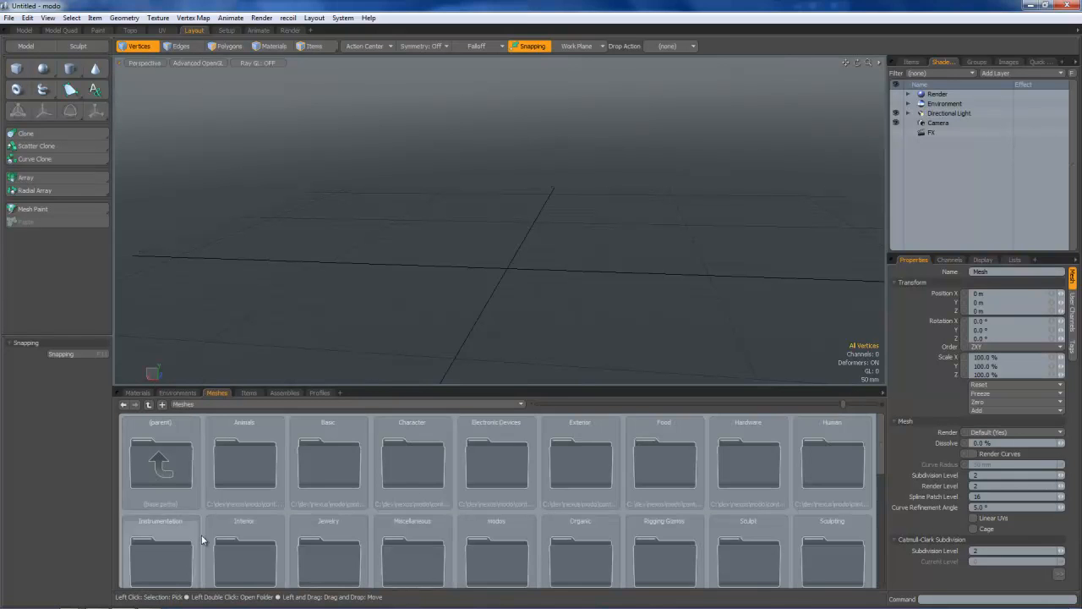
# Open the Spacecraft folder inside Vehicles in the mesh preset library
pyautogui.moveTo(880, 462); pyautogui.dragTo(897, 427)
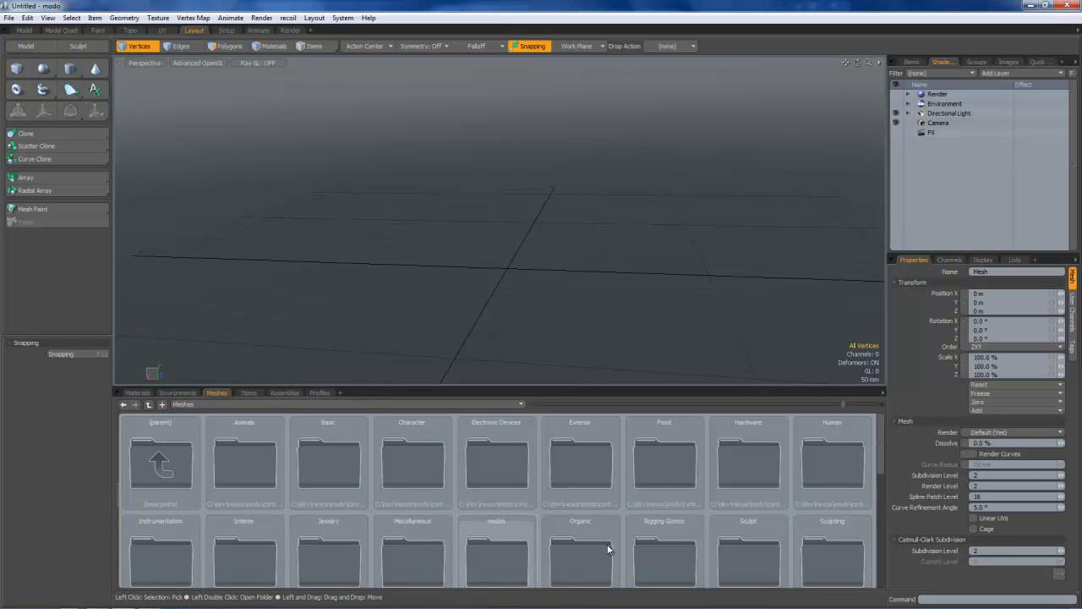
pyautogui.moveTo(881, 459); pyautogui.dragTo(880, 500)
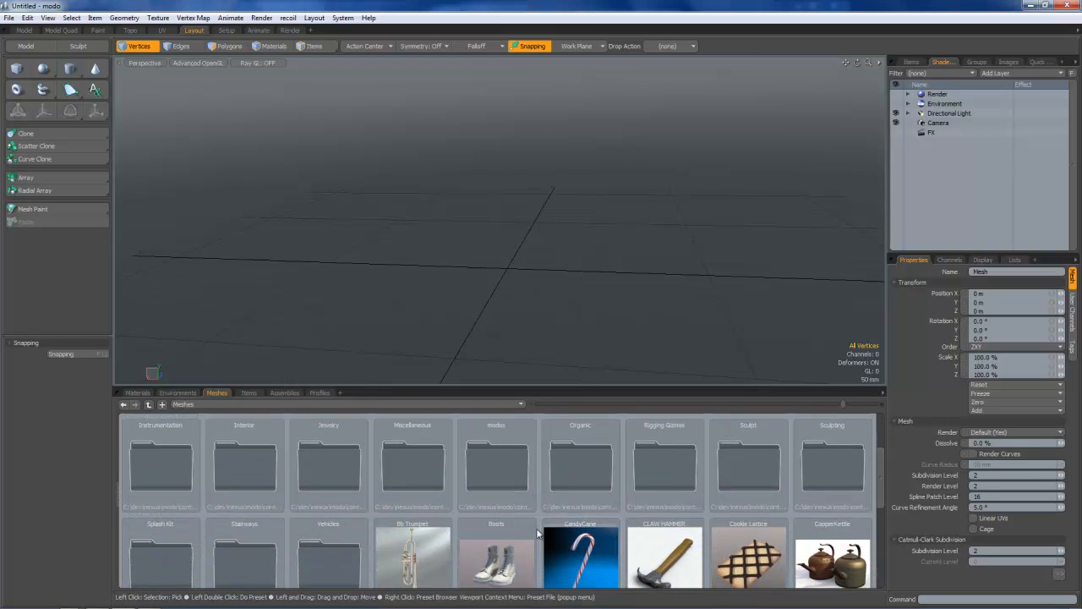
pyautogui.doubleClick(327, 558)
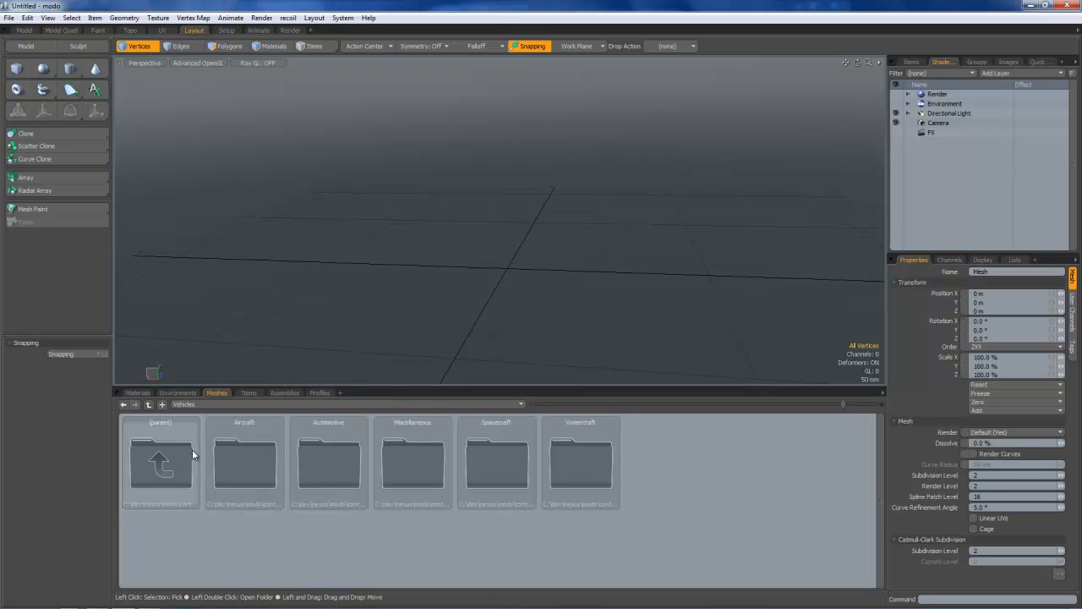
pyautogui.doubleClick(495, 464)
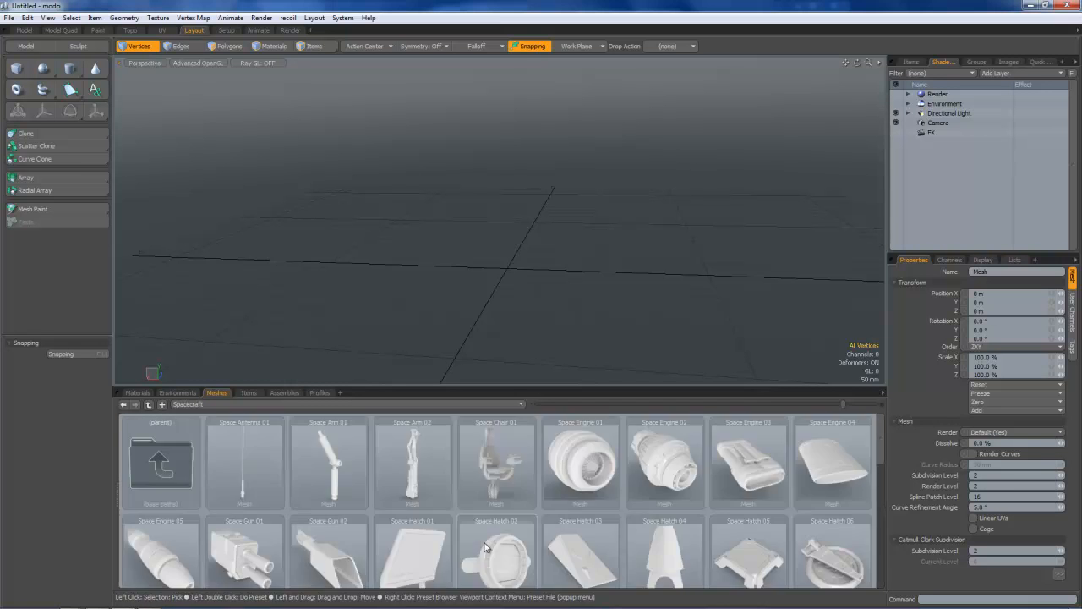
# Add the Space Missile 01 preset to the scene from an enlarged view of the spacecraft presets
pyautogui.moveTo(505, 389); pyautogui.dragTo(505, 328)
pyautogui.moveTo(880, 404); pyautogui.dragTo(875, 467)
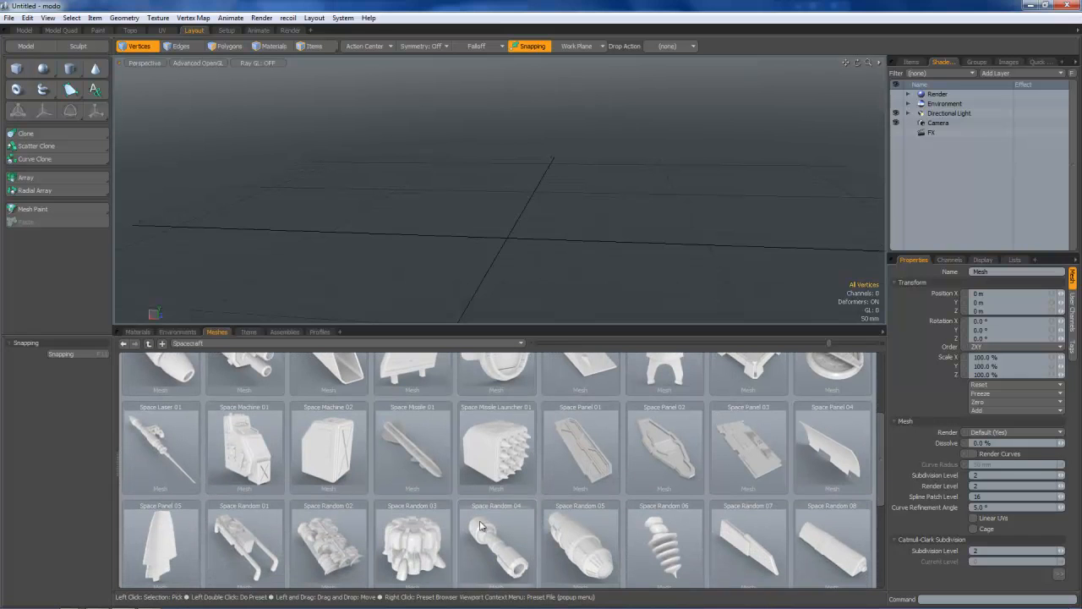
pyautogui.doubleClick(416, 458)
pyautogui.scroll(-5, 494, 209)
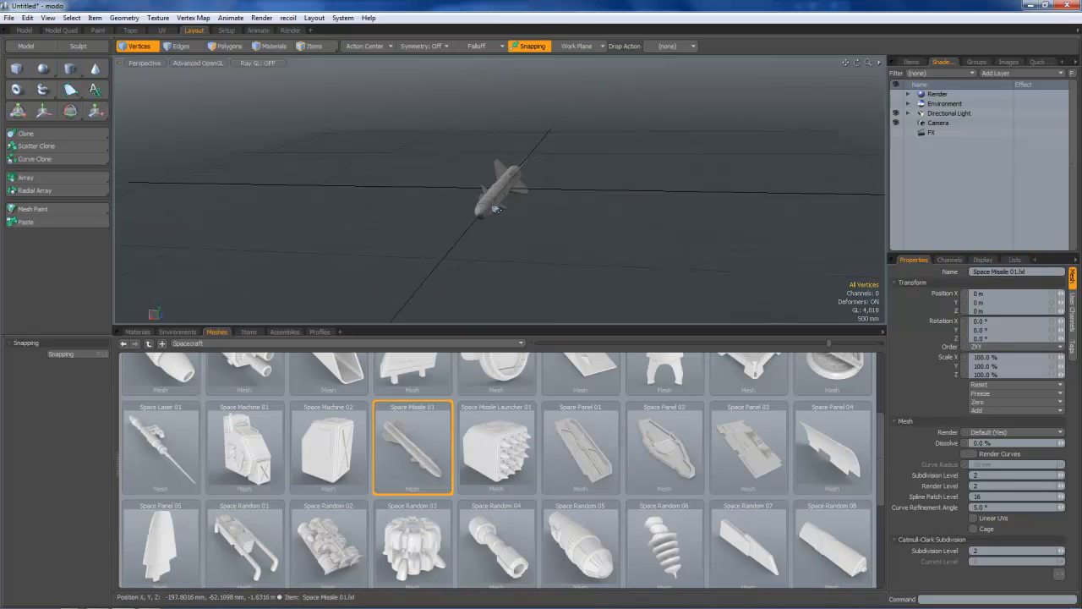
pyautogui.keyDown('ctrl'); pyautogui.keyDown('alt'); pyautogui.moveTo(494, 210); pyautogui.dragTo(369, 195); pyautogui.keyUp('alt'); pyautogui.keyUp('ctrl')
pyautogui.keyDown('alt'); pyautogui.moveTo(560, 184); pyautogui.dragTo(622, 202); pyautogui.keyUp('alt')
pyautogui.keyDown('alt'); pyautogui.moveTo(340, 225); pyautogui.dragTo(389, 211); pyautogui.keyUp('alt')
pyautogui.keyDown('alt'); pyautogui.moveTo(527, 234); pyautogui.dragTo(439, 279); pyautogui.keyUp('alt')
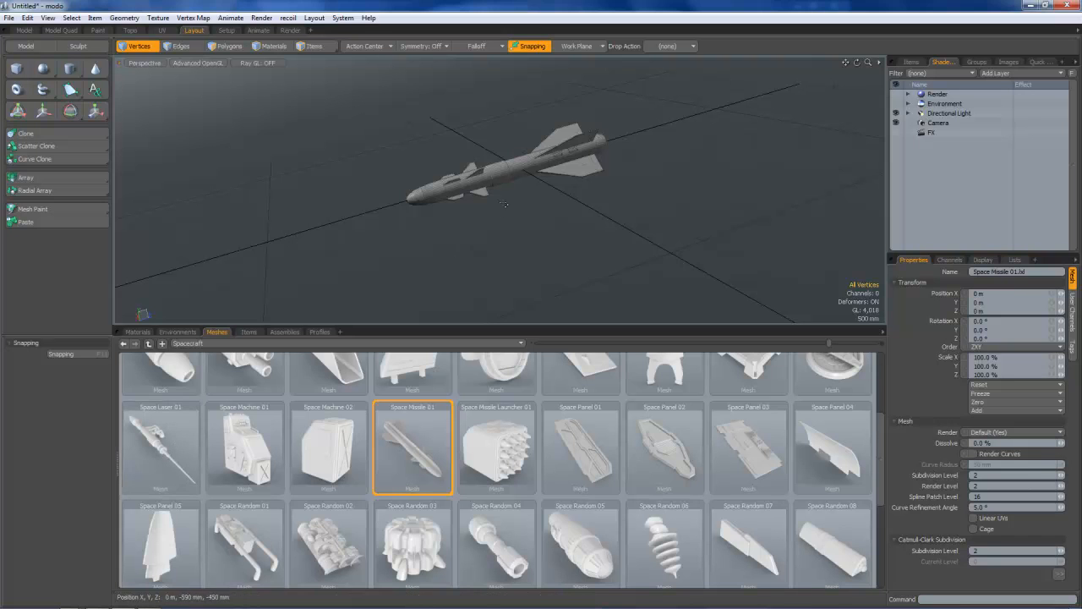
# Add the Space Laser 01 preset, and switch the active mesh to the missile and back to the laser in the item list
pyautogui.doubleClick(156, 440)
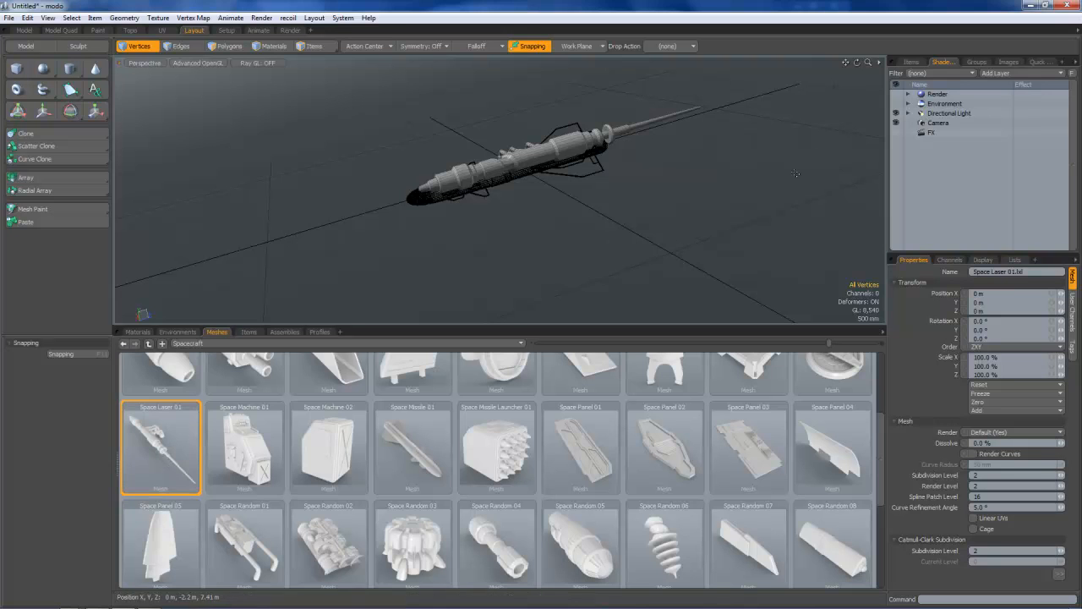
pyautogui.click(911, 62)
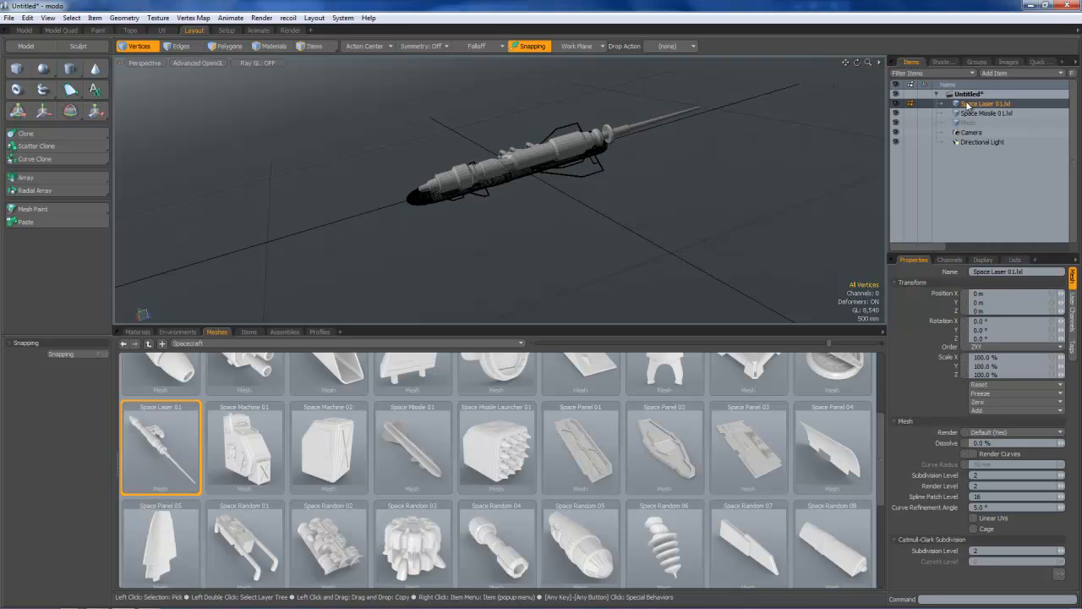
pyautogui.click(977, 113)
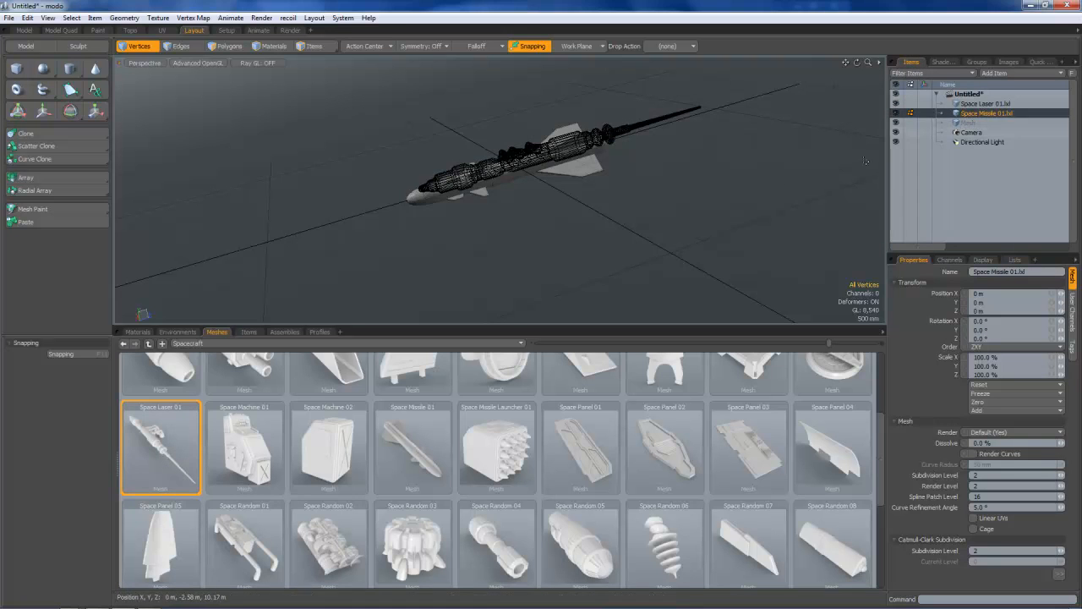
pyautogui.keyDown('alt'); pyautogui.moveTo(543, 185); pyautogui.dragTo(659, 210); pyautogui.keyUp('alt')
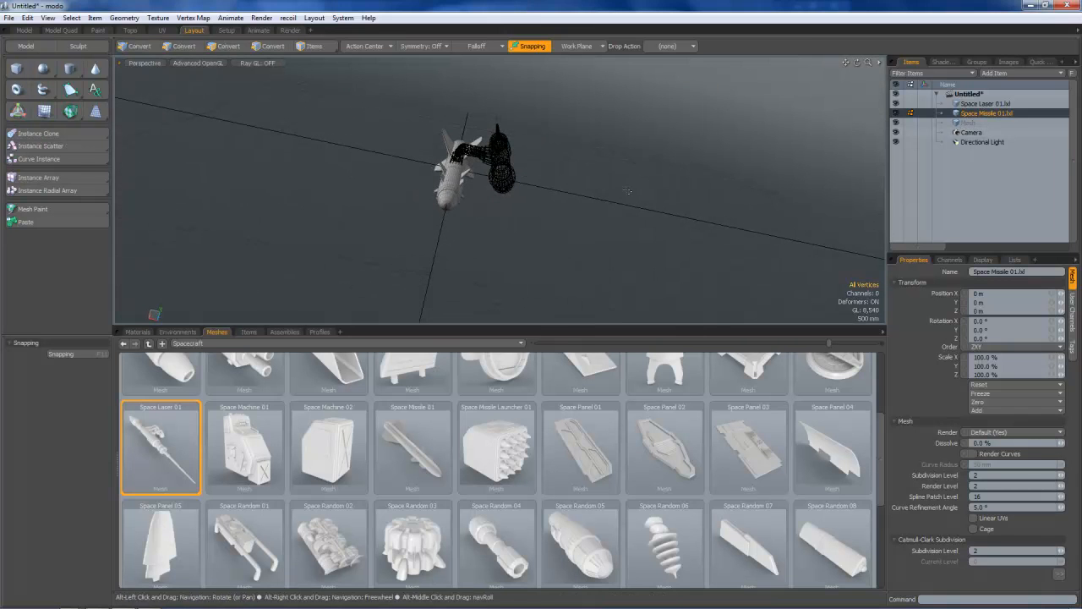
pyautogui.click(984, 103)
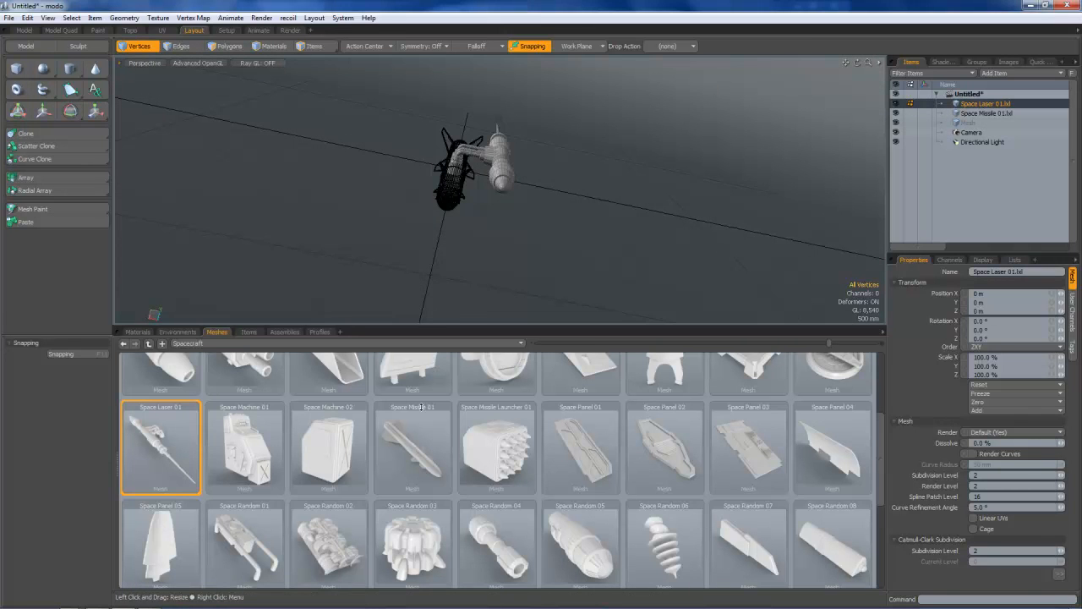
pyautogui.moveTo(413, 456); pyautogui.dragTo(413, 452)
pyautogui.keyDown('ctrl'); pyautogui.keyDown('alt'); pyautogui.moveTo(457, 217); pyautogui.dragTo(484, 284); pyautogui.keyUp('alt'); pyautogui.keyUp('ctrl')
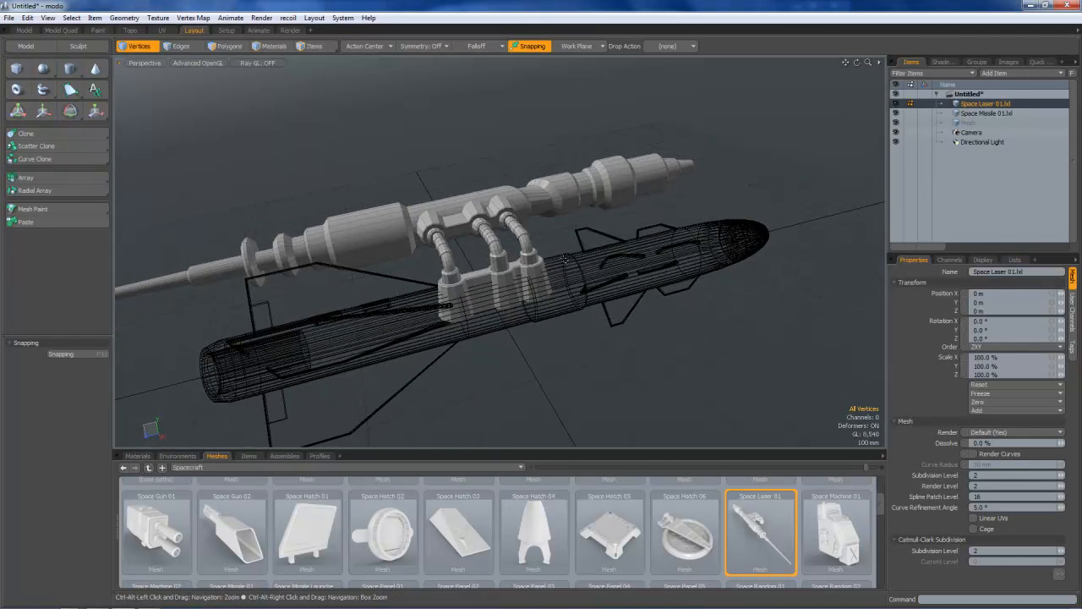
pyautogui.scroll(-3, 484, 284)
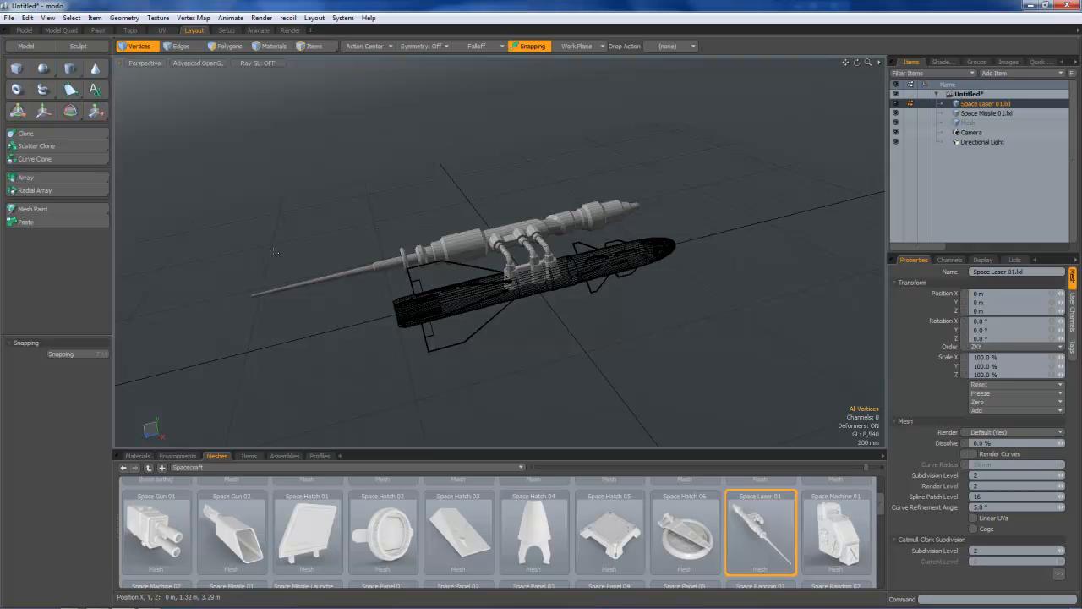
# Cycle repeatedly through the vertex, edge and polygon selection modes for the laser mesh
pyautogui.click(174, 46)
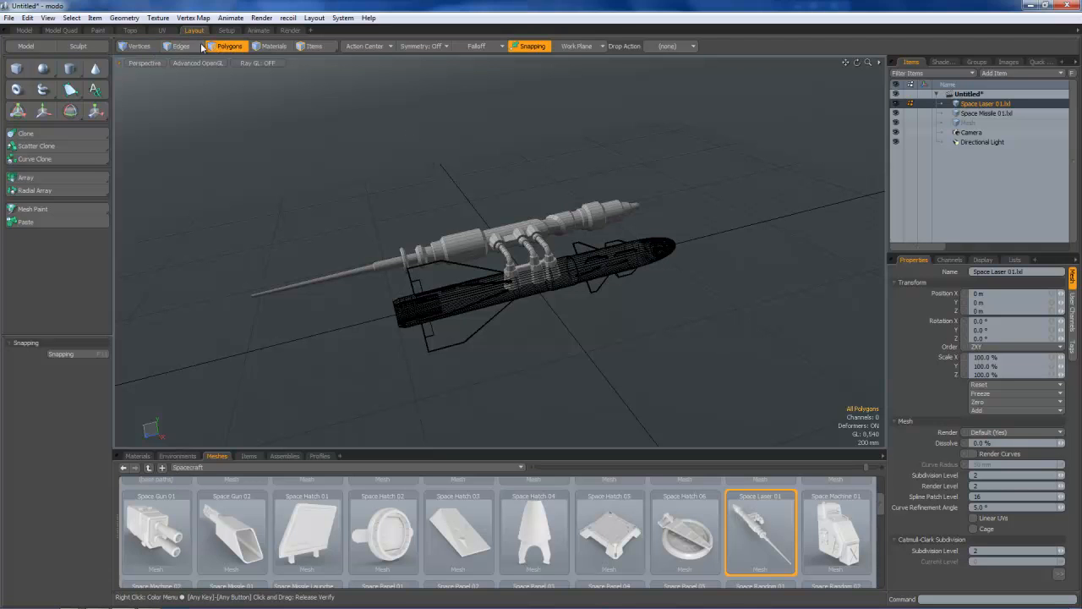
pyautogui.click(142, 47)
pyautogui.click(199, 49)
pyautogui.click(226, 48)
pyautogui.click(148, 48)
pyautogui.click(183, 50)
pyautogui.click(222, 48)
pyautogui.click(179, 49)
pyautogui.click(153, 49)
pyautogui.click(183, 49)
pyautogui.click(216, 47)
pyautogui.click(182, 49)
pyautogui.click(151, 48)
pyautogui.click(181, 48)
pyautogui.click(224, 47)
# Try selecting vertices and then edges on the laser's barrel, and clear the edge selection
pyautogui.keyDown('ctrl'); pyautogui.keyDown('alt'); pyautogui.moveTo(377, 261); pyautogui.dragTo(463, 288); pyautogui.keyUp('alt'); pyautogui.keyUp('ctrl')
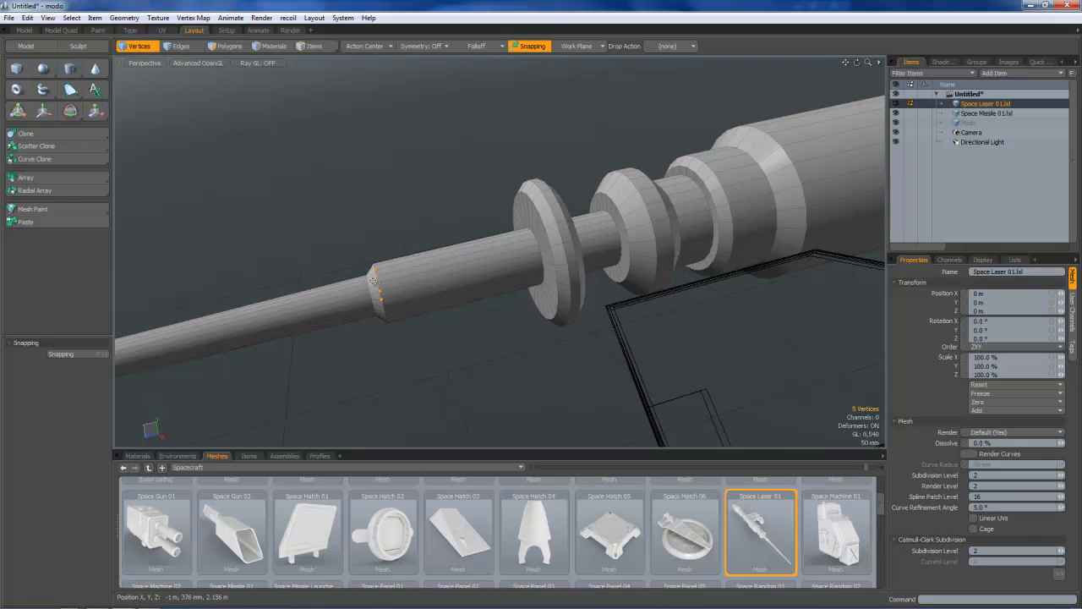
pyautogui.click(180, 47)
pyautogui.moveTo(443, 267); pyautogui.dragTo(448, 256)
pyautogui.click(441, 200)
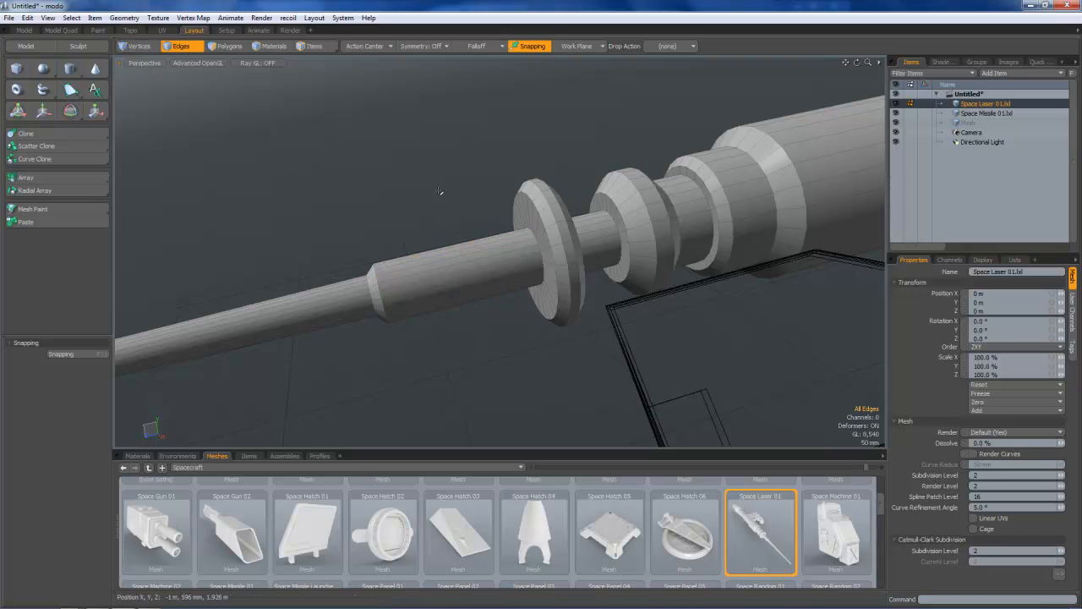
# In polygon mode, pick two lengthwise polygons on the laser's barrel and clear the selection
pyautogui.click(228, 47)
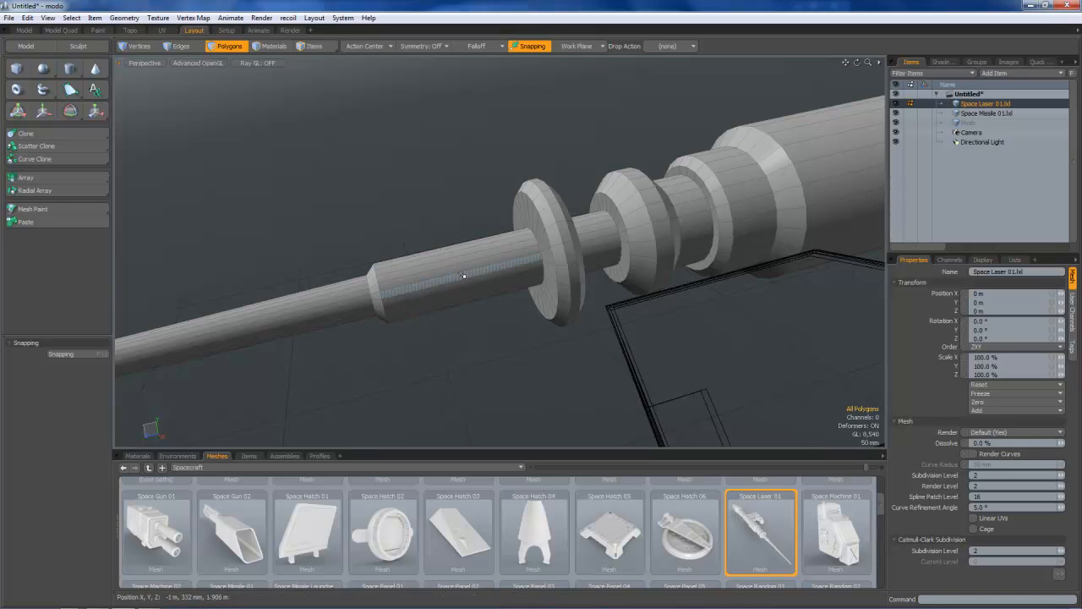
pyautogui.click(409, 311)
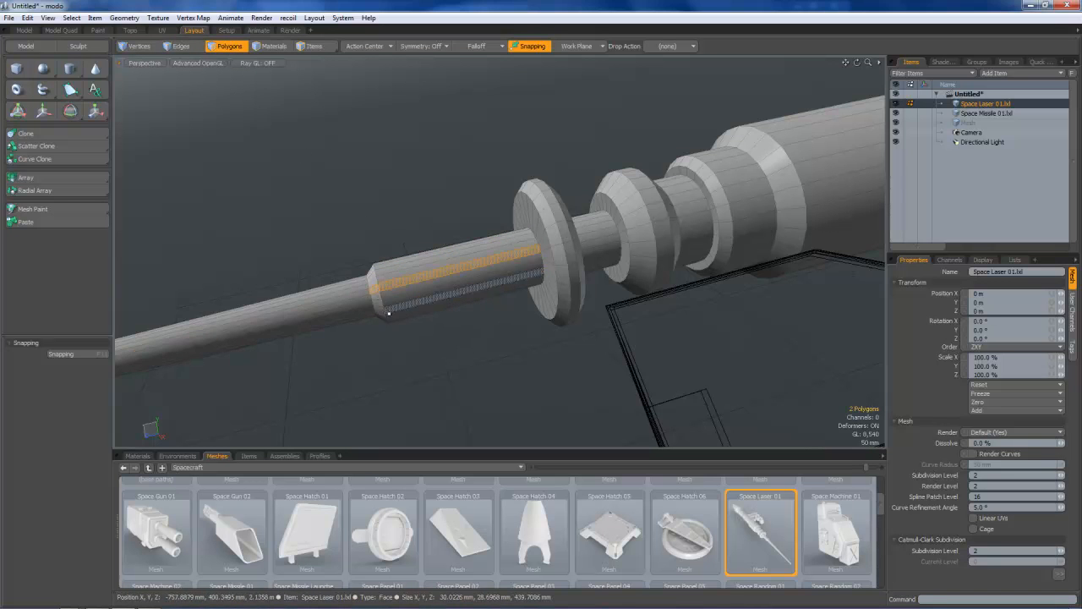
pyautogui.click(399, 226)
pyautogui.keyDown('alt'); pyautogui.moveTo(398, 227); pyautogui.dragTo(585, 222); pyautogui.keyUp('alt')
pyautogui.scroll(-5, 592, 228)
pyautogui.scroll(2, 512, 280)
pyautogui.scroll(3, 559, 262)
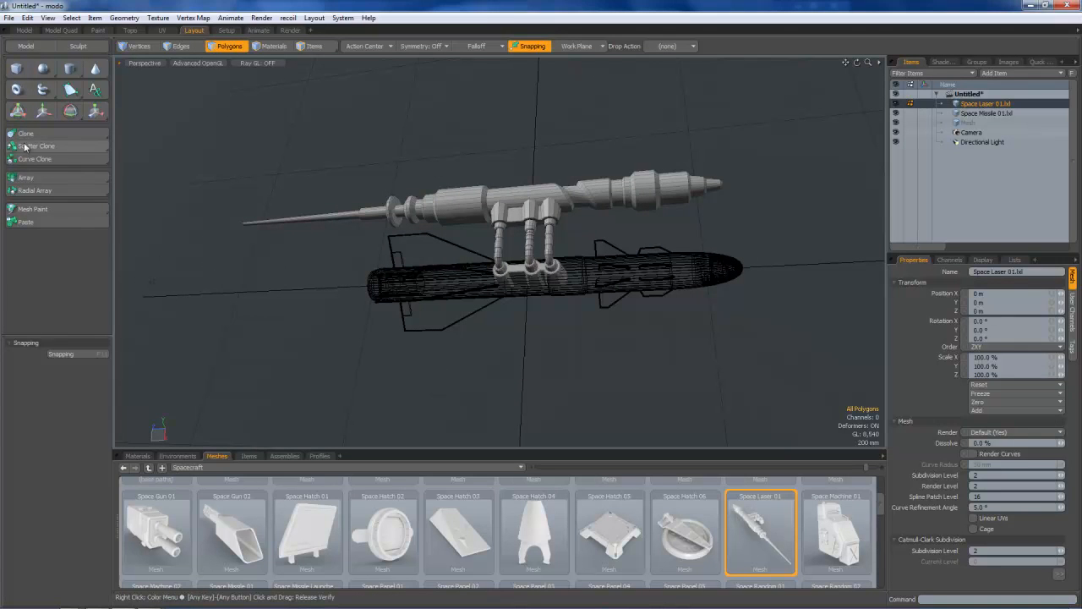
# Try scaling the laser's geometry along Y to about 169% and undo the change
pyautogui.click(97, 112)
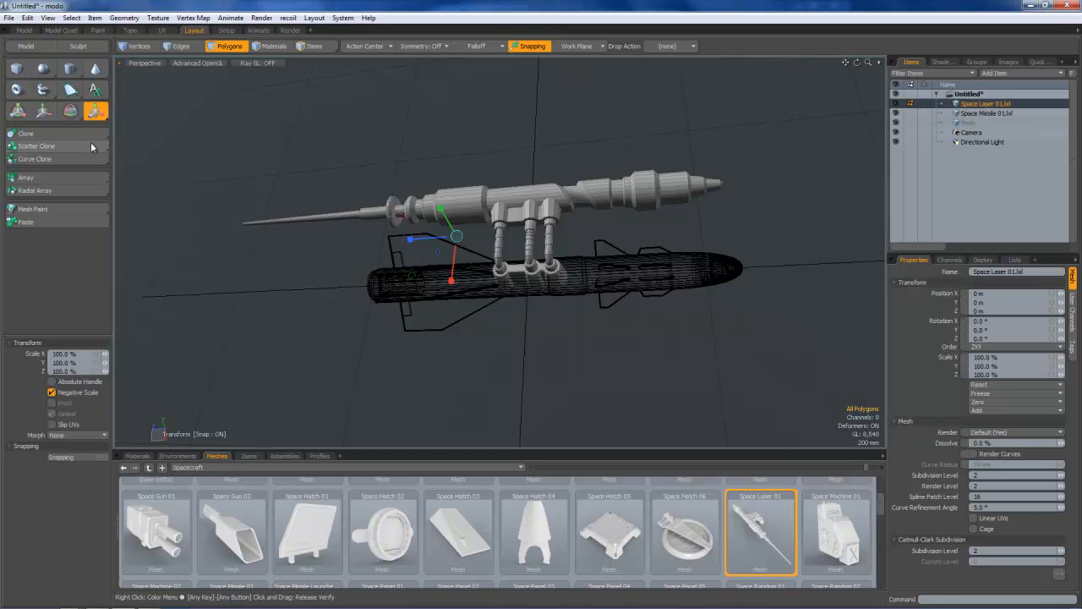
pyautogui.keyDown('alt'); pyautogui.moveTo(446, 239); pyautogui.dragTo(507, 263); pyautogui.keyUp('alt')
pyautogui.moveTo(459, 198); pyautogui.dragTo(502, 151)
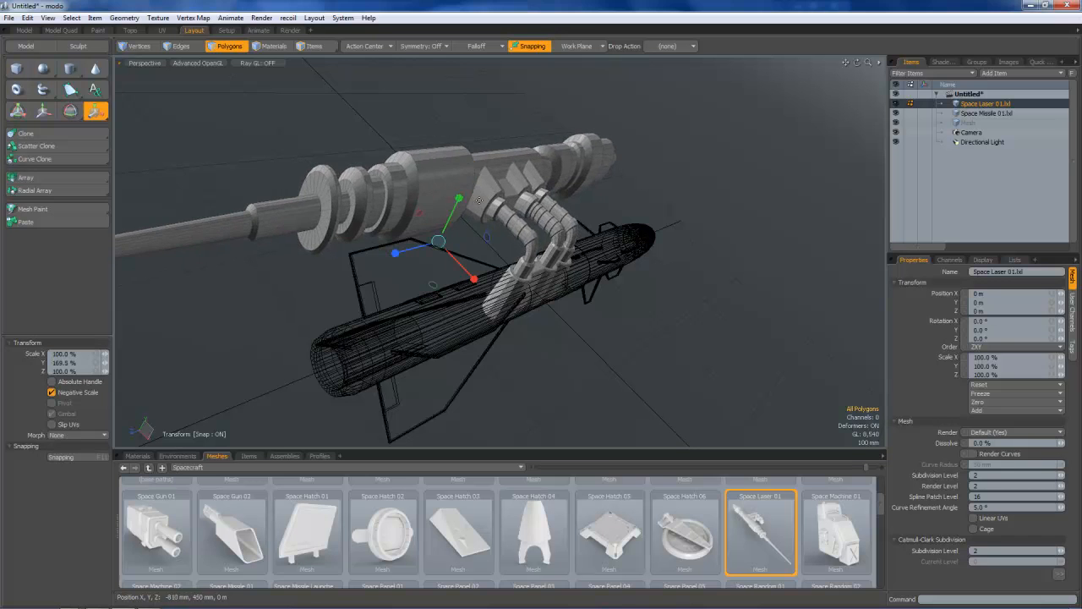
pyautogui.hotkey('ctrl', 'z')
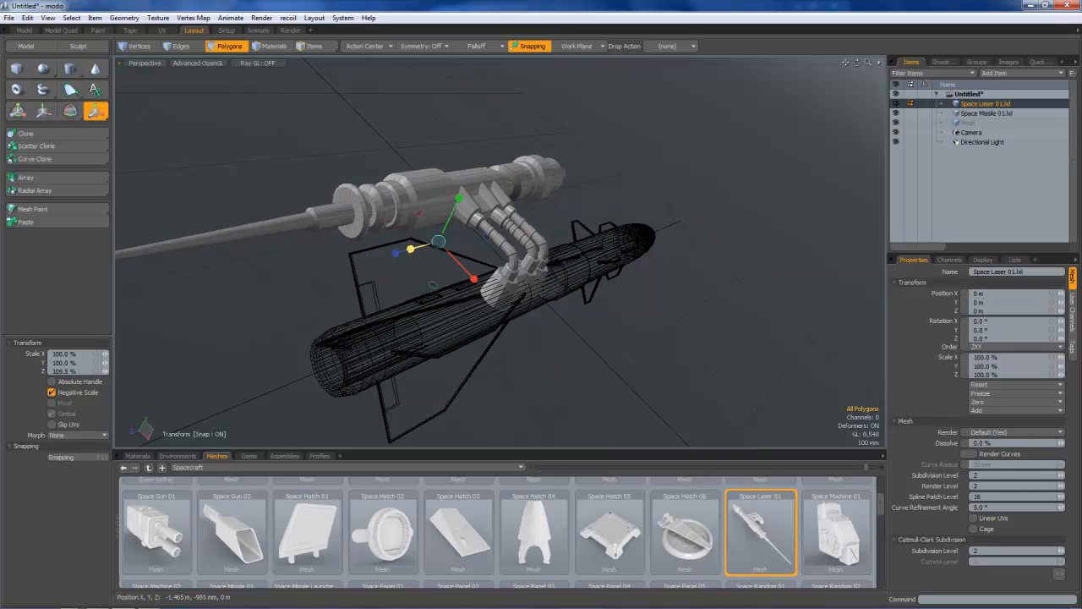
# Undo a trial single-axis scale of the laser and scale its geometry in X and Y together to 126%
pyautogui.moveTo(393, 253); pyautogui.dragTo(410, 269)
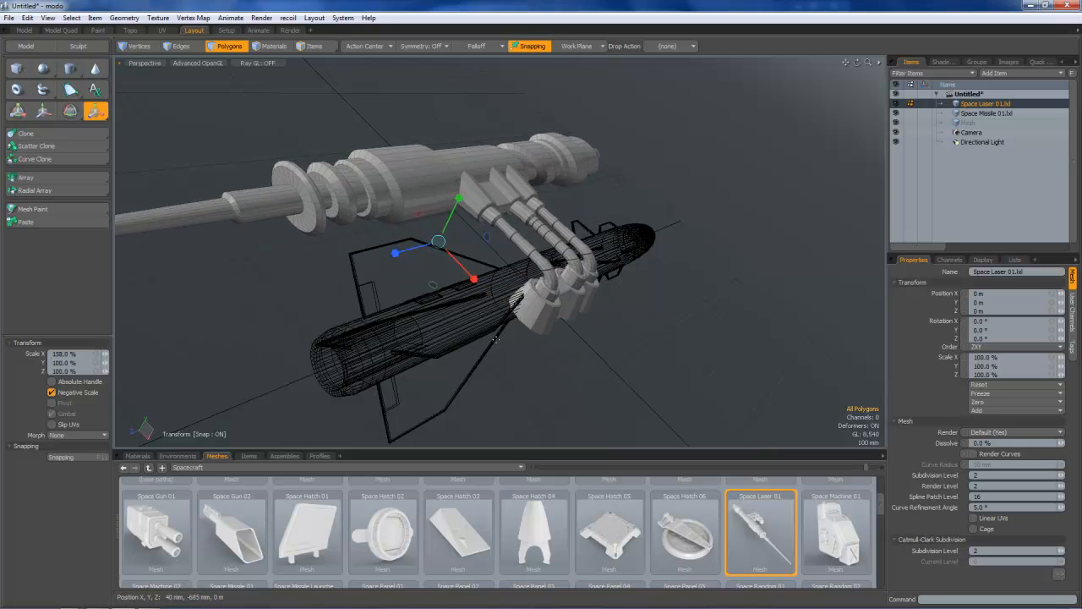
pyautogui.hotkey('ctrl', 'z')
pyautogui.moveTo(486, 237); pyautogui.dragTo(529, 244)
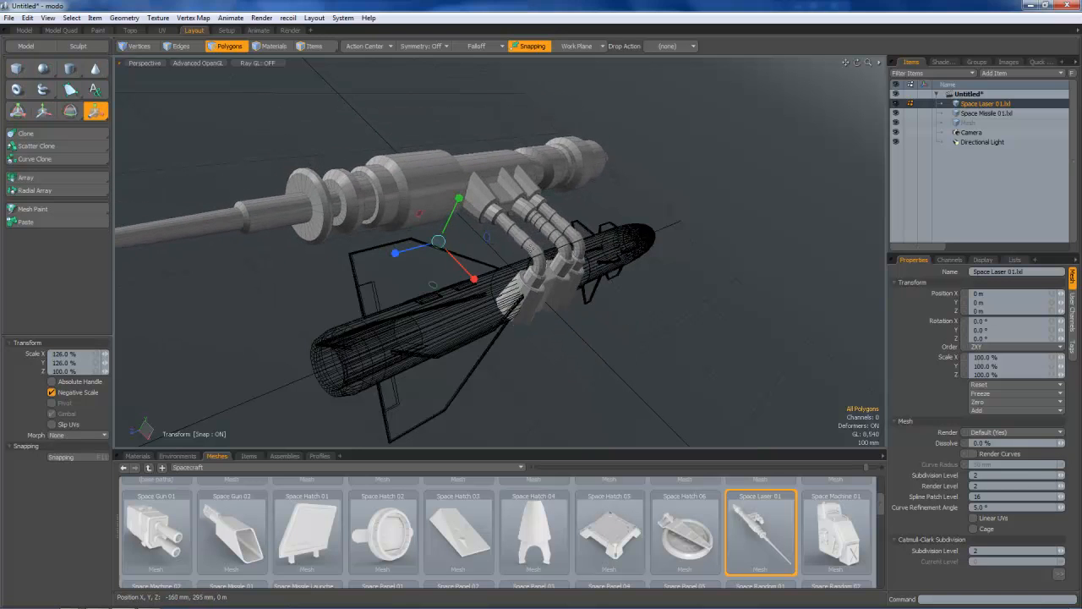
# Undo the laser's last two-axis scale, try scaling it with the other plane handles, including X and Z to 91.5%, and undo each trial
pyautogui.hotkey('ctrl', 'z')
pyautogui.moveTo(419, 213); pyautogui.dragTo(526, 213)
pyautogui.hotkey('ctrl', 'z')
pyautogui.moveTo(434, 287)
pyautogui.mouseDown()
pyautogui.moveTo(577, 287)
pyautogui.moveTo(422, 286)
pyautogui.mouseUp()
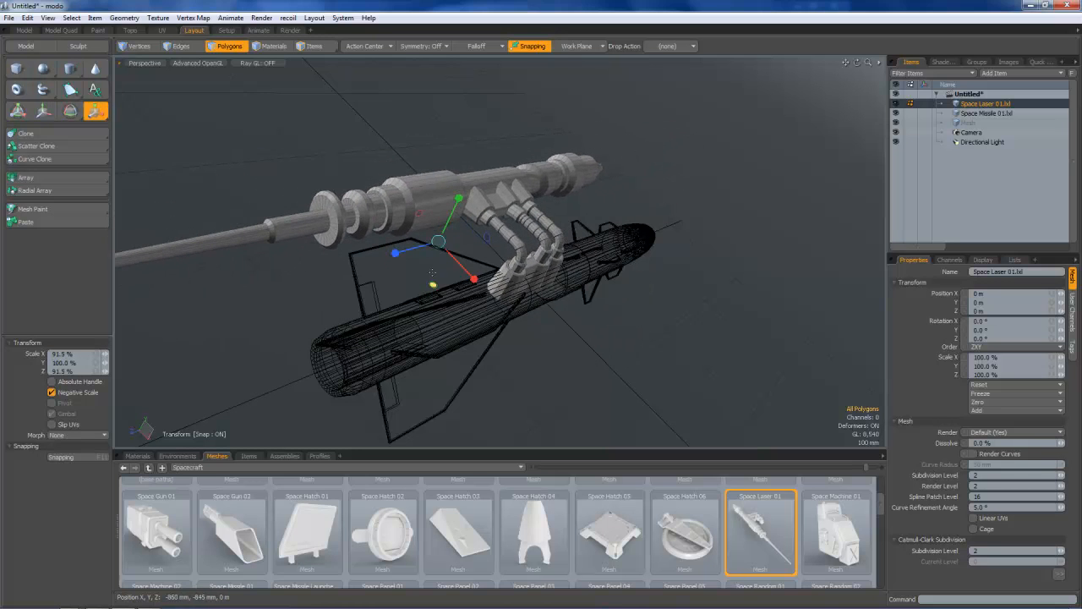
pyautogui.hotkey('ctrl', 'z')
# Scale the laser's geometry uniformly to about 21% and finish the scaling
pyautogui.moveTo(438, 241); pyautogui.dragTo(379, 242)
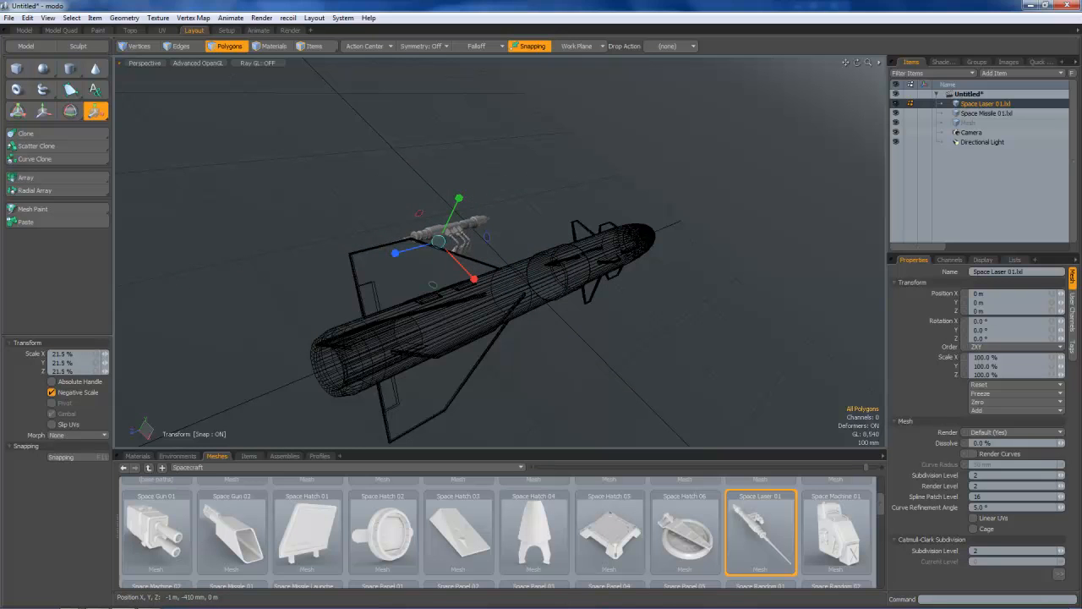
pyautogui.moveTo(387, 281)
pyautogui.keyDown('alt'); pyautogui.mouseDown()
pyautogui.moveTo(487, 287)
pyautogui.moveTo(403, 269)
pyautogui.mouseUp(); pyautogui.keyUp('alt')
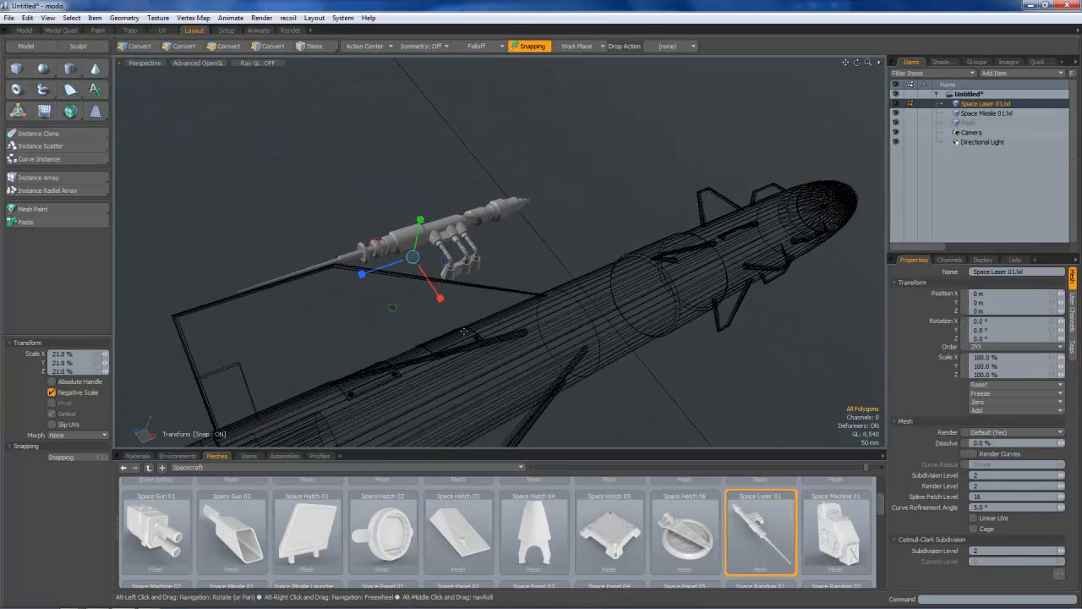
pyautogui.keyDown('alt'); pyautogui.moveTo(432, 314); pyautogui.dragTo(447, 231); pyautogui.keyUp('alt')
pyautogui.keyDown('alt'); pyautogui.moveTo(445, 342); pyautogui.dragTo(455, 331); pyautogui.keyUp('alt')
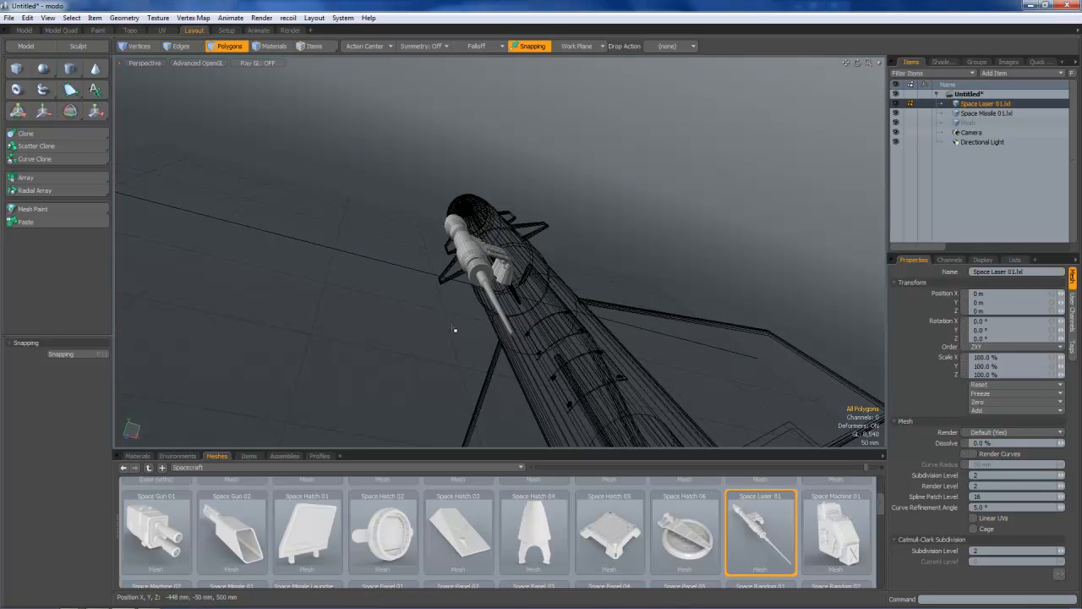
# Move the laser's geometry by about 340 mm in X, 10.5 mm in Y and -752 mm in Z
pyautogui.click(43, 111)
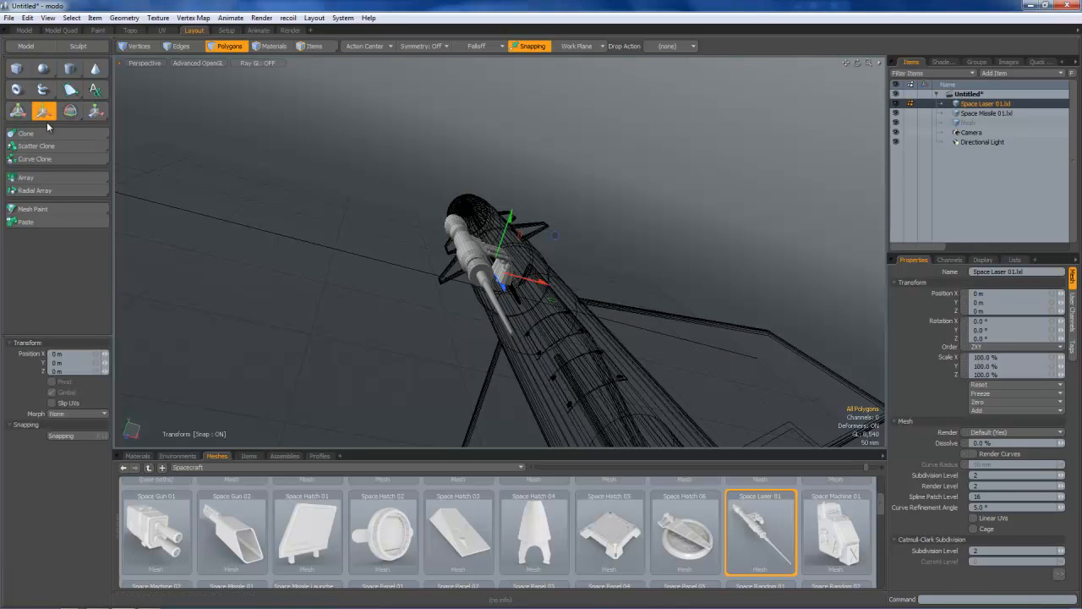
pyautogui.keyDown('alt'); pyautogui.moveTo(483, 175); pyautogui.dragTo(439, 164); pyautogui.keyUp('alt')
pyautogui.moveTo(518, 229); pyautogui.dragTo(148, 206)
pyautogui.moveTo(361, 241); pyautogui.dragTo(556, 252)
pyautogui.keyDown('alt'); pyautogui.moveTo(486, 291); pyautogui.dragTo(611, 336); pyautogui.keyUp('alt')
pyautogui.keyDown('alt'); pyautogui.moveTo(482, 319); pyautogui.dragTo(647, 287); pyautogui.keyUp('alt')
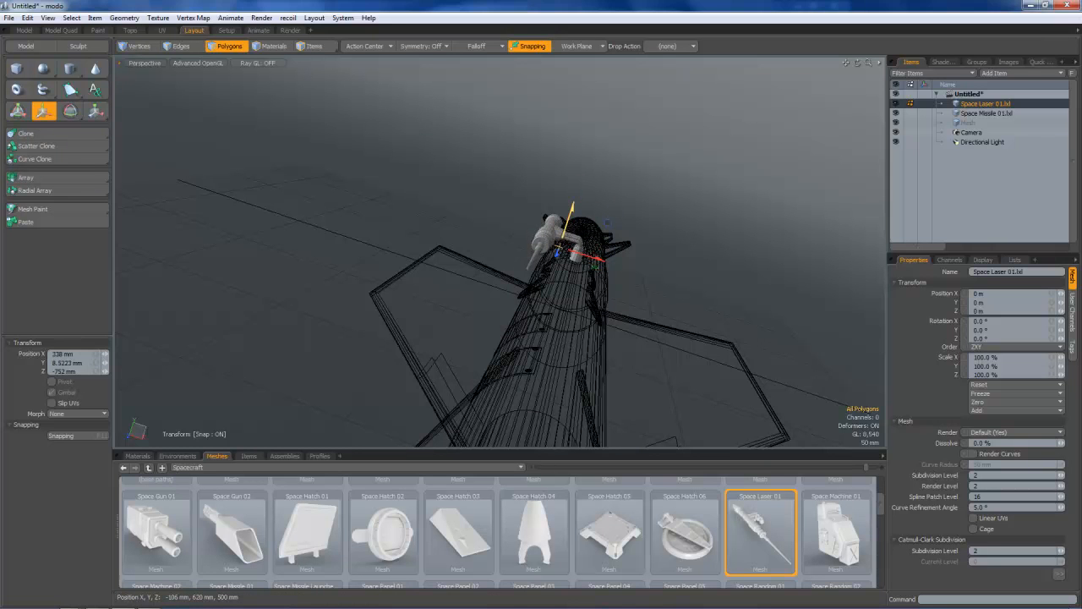
pyautogui.keyDown('alt'); pyautogui.moveTo(579, 238); pyautogui.dragTo(631, 229); pyautogui.keyUp('alt')
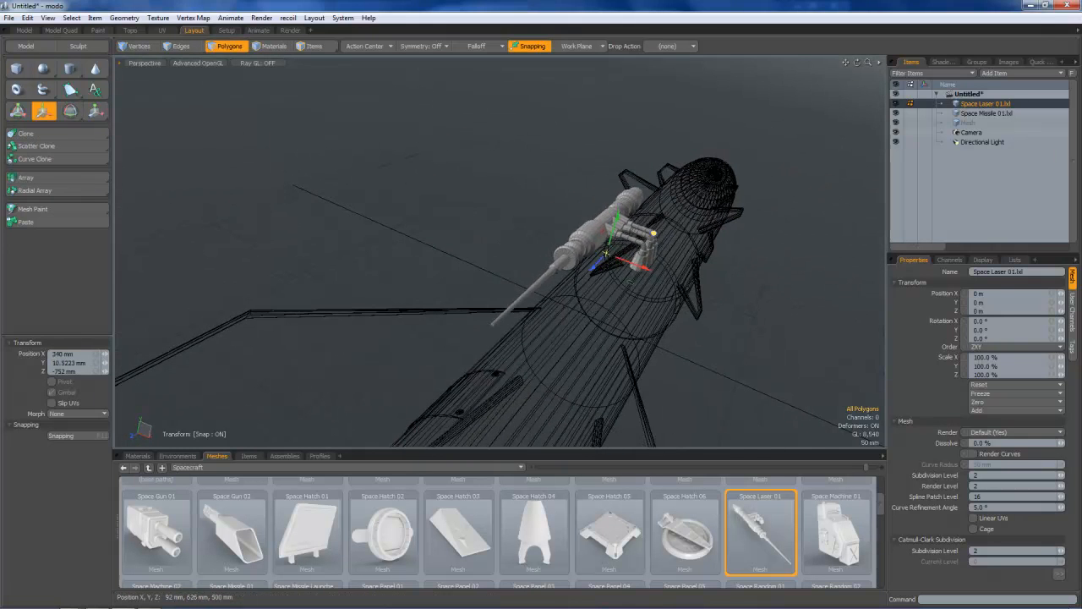
# Move the laser's geometry further, reaching about 92 mm in X, 56 mm in Y and -50 mm in Z
pyautogui.keyDown('alt'); pyautogui.moveTo(515, 279); pyautogui.dragTo(594, 258); pyautogui.keyUp('alt')
pyautogui.moveTo(546, 316); pyautogui.dragTo(557, 285)
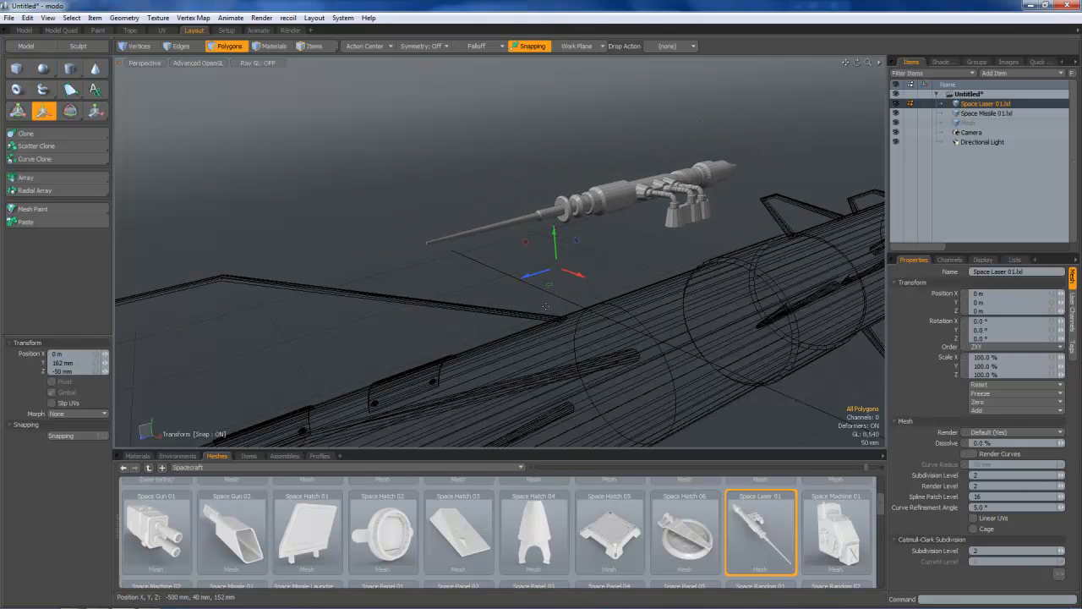
pyautogui.moveTo(578, 277); pyautogui.dragTo(720, 278)
pyautogui.moveTo(515, 289); pyautogui.dragTo(487, 292)
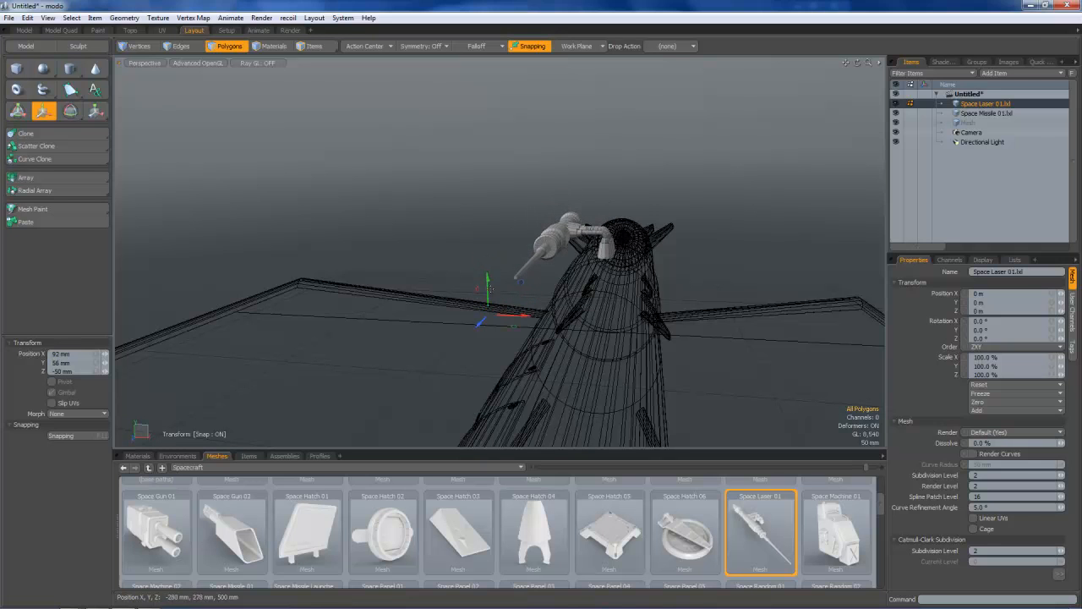
# Try placing the Move handle at several points around the laser, and restart Move to recentre the handle on the geometry
pyautogui.click(719, 275)
pyautogui.click(666, 345)
pyautogui.click(496, 331)
pyautogui.click(435, 198)
pyautogui.click(668, 194)
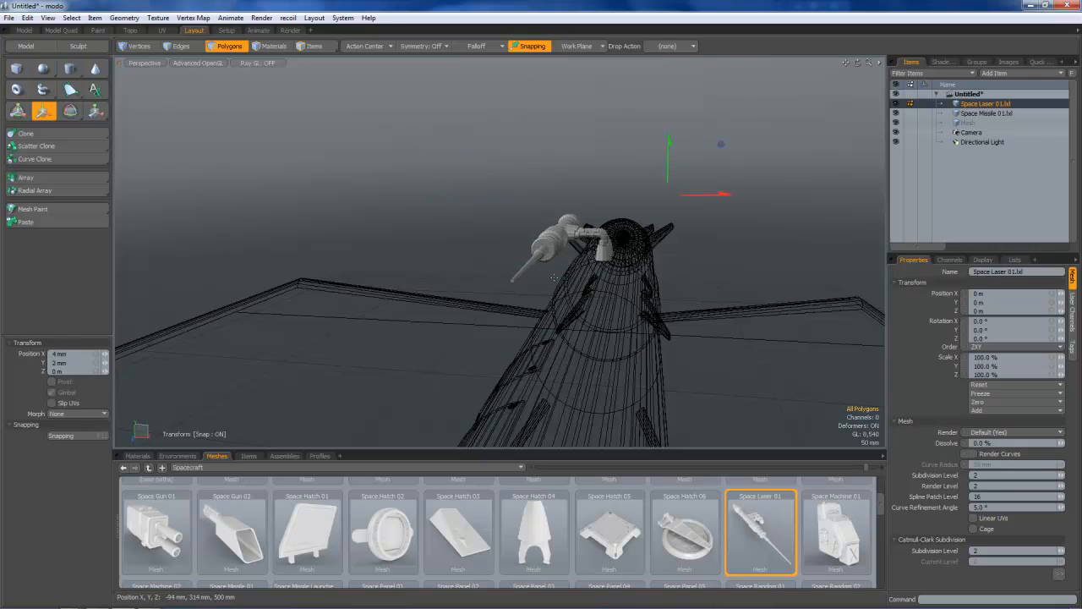
pyautogui.press('space')
pyautogui.click(46, 114)
pyautogui.click(46, 119)
pyautogui.click(45, 119)
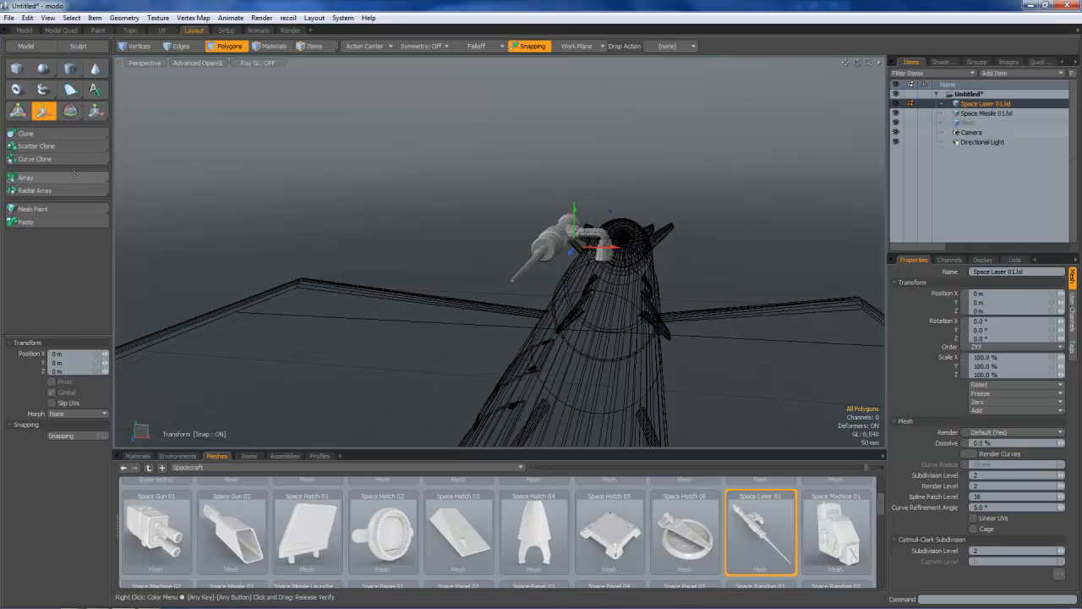
# Move the laser by -47.5 mm in Y and -37 mm in X to bring its mounting pipes against the missile's hull
pyautogui.keyDown('alt'); pyautogui.moveTo(621, 223); pyautogui.dragTo(583, 225); pyautogui.keyUp('alt')
pyautogui.keyDown('alt'); pyautogui.moveTo(564, 280); pyautogui.dragTo(573, 225); pyautogui.keyUp('alt')
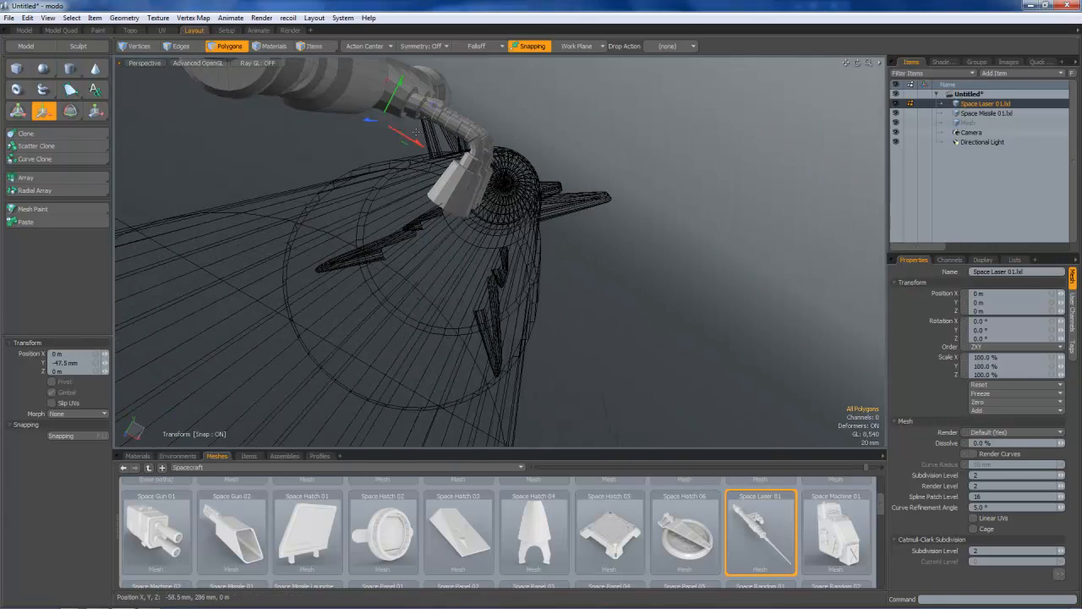
pyautogui.moveTo(421, 148); pyautogui.dragTo(359, 164)
pyautogui.keyDown('alt'); pyautogui.moveTo(459, 95); pyautogui.dragTo(397, 207); pyautogui.keyUp('alt')
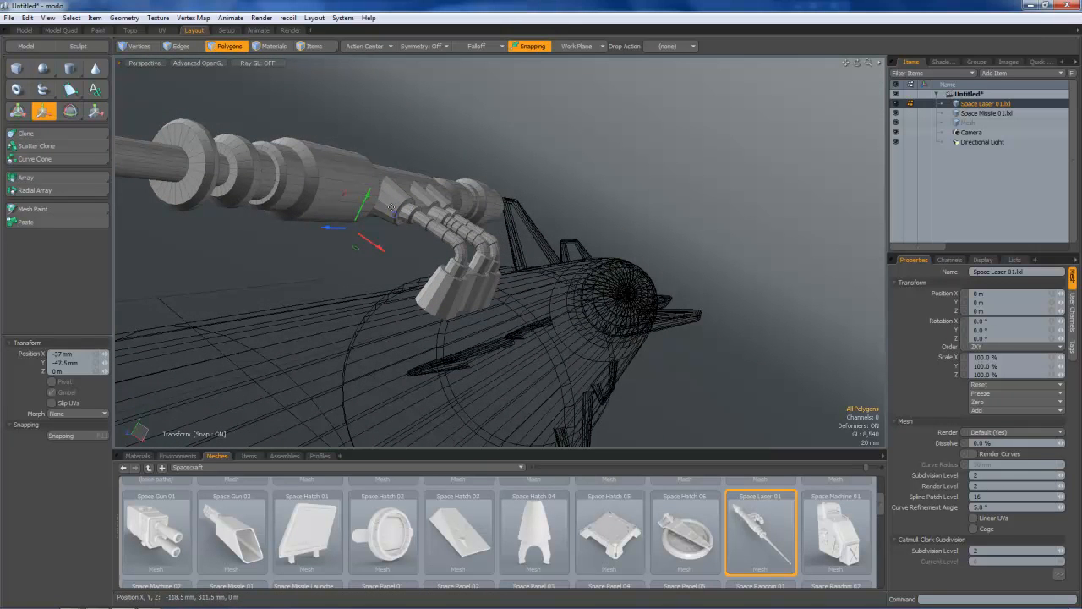
pyautogui.keyDown('alt'); pyautogui.moveTo(415, 278); pyautogui.dragTo(412, 312); pyautogui.keyUp('alt')
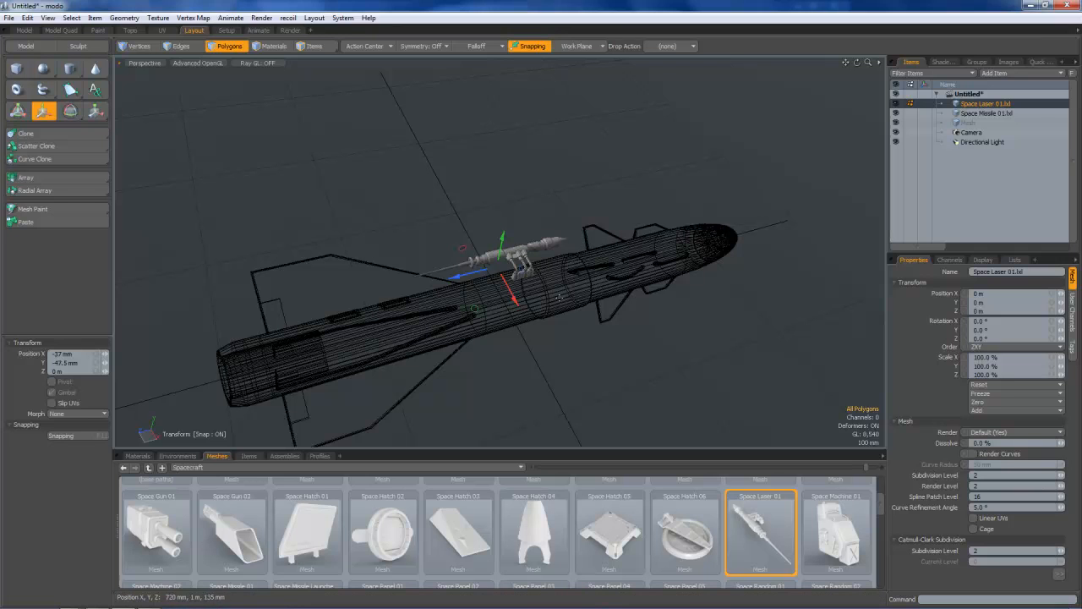
# Rotate the laser's geometry 180° about Y
pyautogui.click(71, 114)
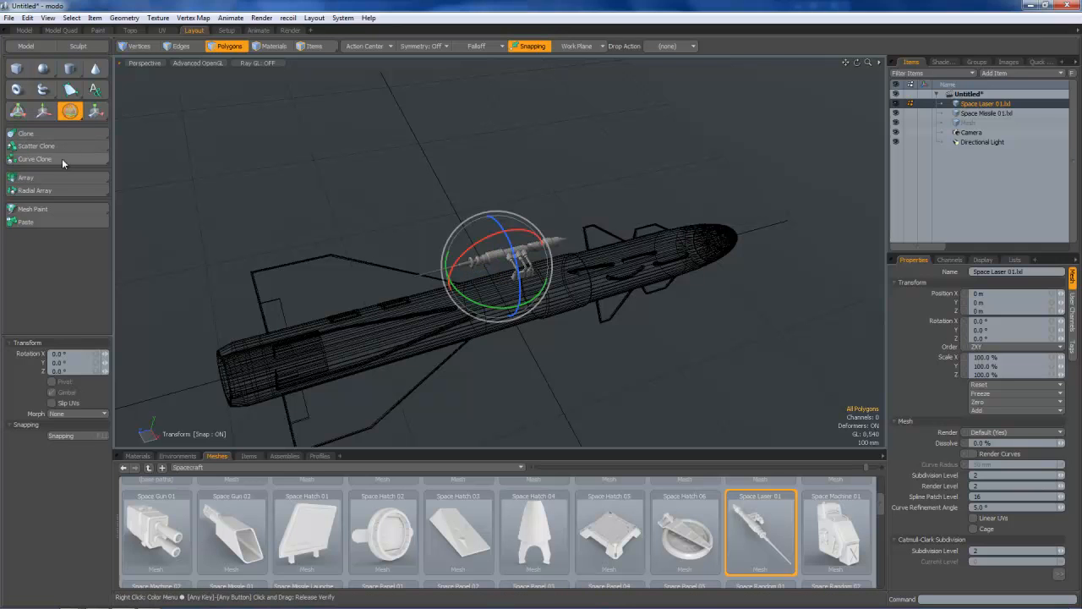
pyautogui.moveTo(475, 307); pyautogui.dragTo(566, 142)
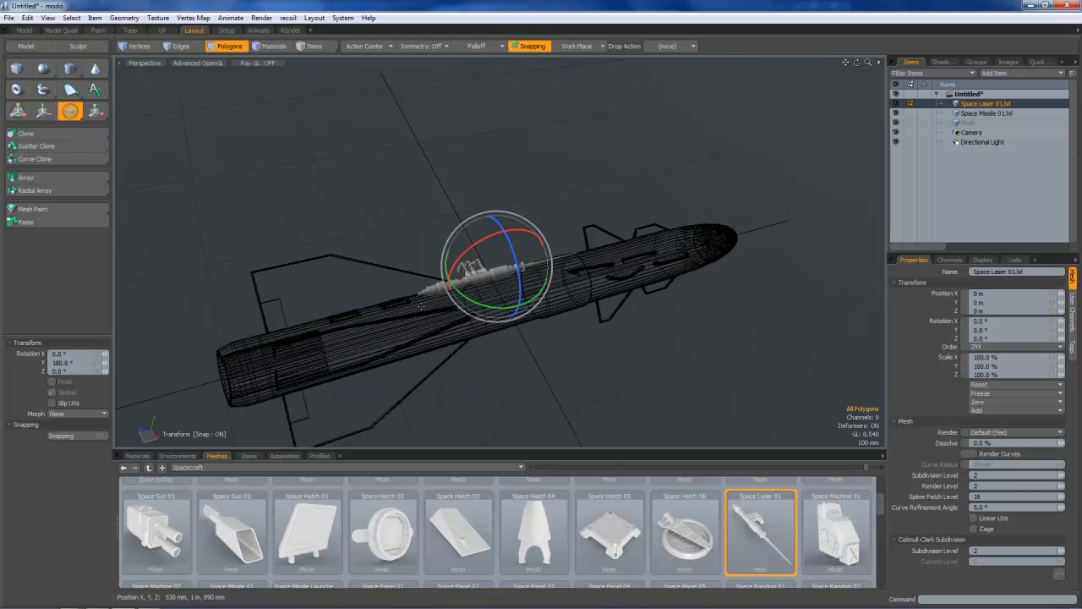
pyautogui.press('space')
# Move the rotated laser back against the missile's side and select both meshes to inspect the fit
pyautogui.keyDown('alt'); pyautogui.moveTo(362, 365); pyautogui.dragTo(422, 284); pyautogui.keyUp('alt')
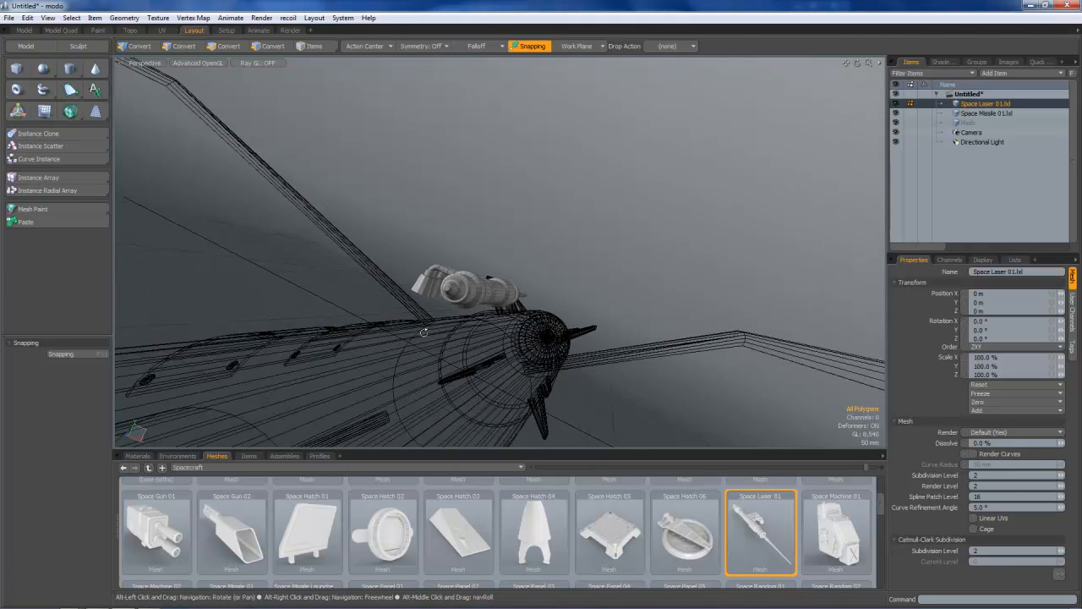
pyautogui.press('w')
pyautogui.moveTo(517, 306)
pyautogui.mouseDown()
pyautogui.moveTo(592, 338)
pyautogui.moveTo(530, 379)
pyautogui.moveTo(604, 326)
pyautogui.moveTo(581, 357)
pyautogui.mouseUp()
pyautogui.press('q')
pyautogui.keyDown('alt'); pyautogui.moveTo(487, 366); pyautogui.dragTo(532, 338); pyautogui.keyUp('alt')
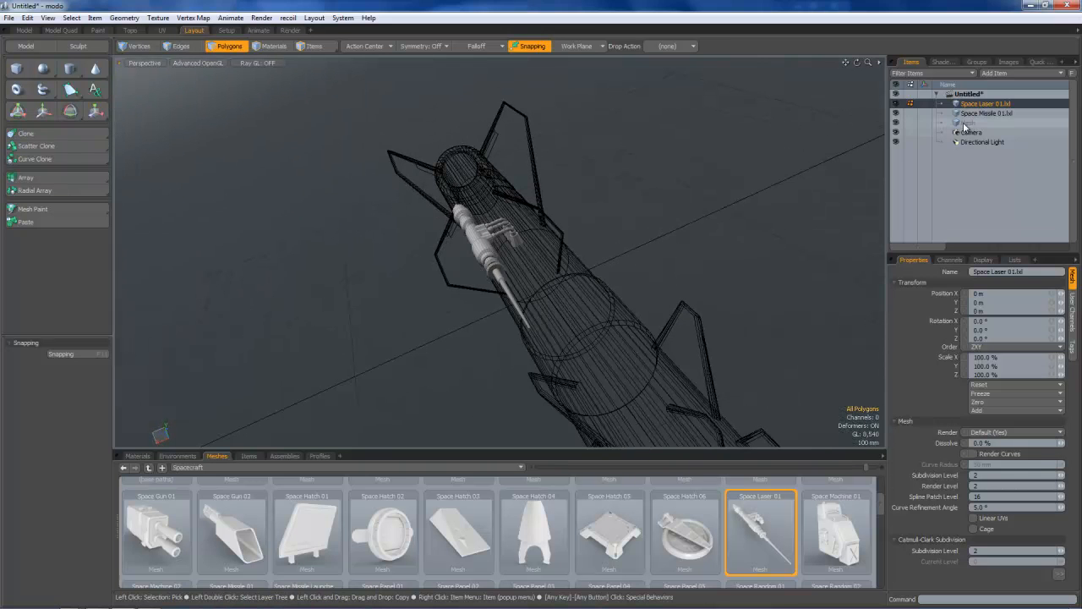
pyautogui.keyDown('shift'); pyautogui.click(986, 114); pyautogui.keyUp('shift')
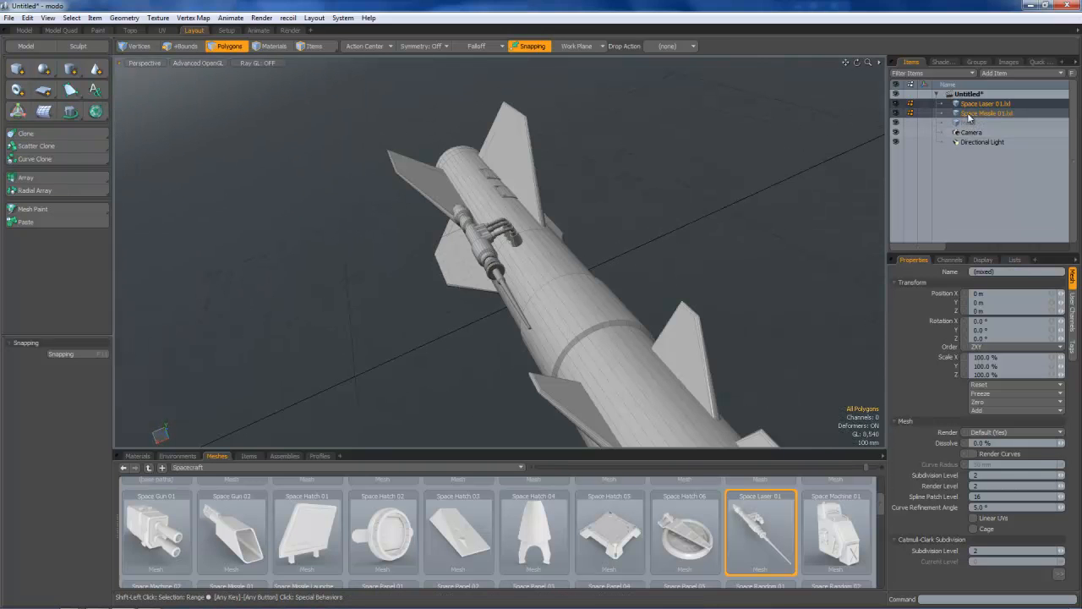
pyautogui.keyDown('alt'); pyautogui.moveTo(535, 266); pyautogui.dragTo(465, 366); pyautogui.keyUp('alt')
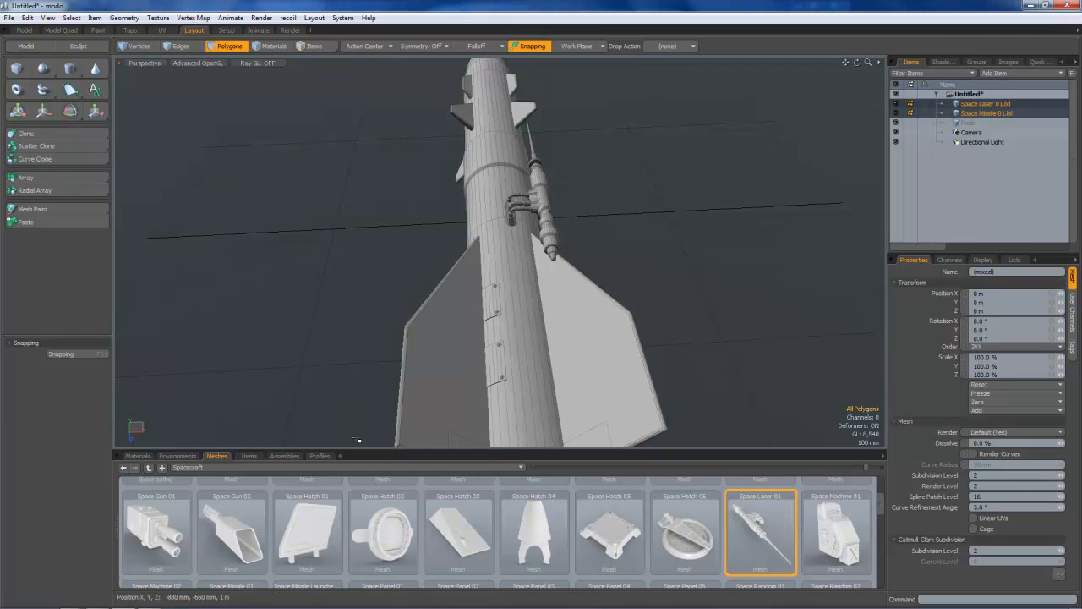
# Select only the laser mesh and mirror it across the X axis about the missile's centreline
pyautogui.click(975, 105)
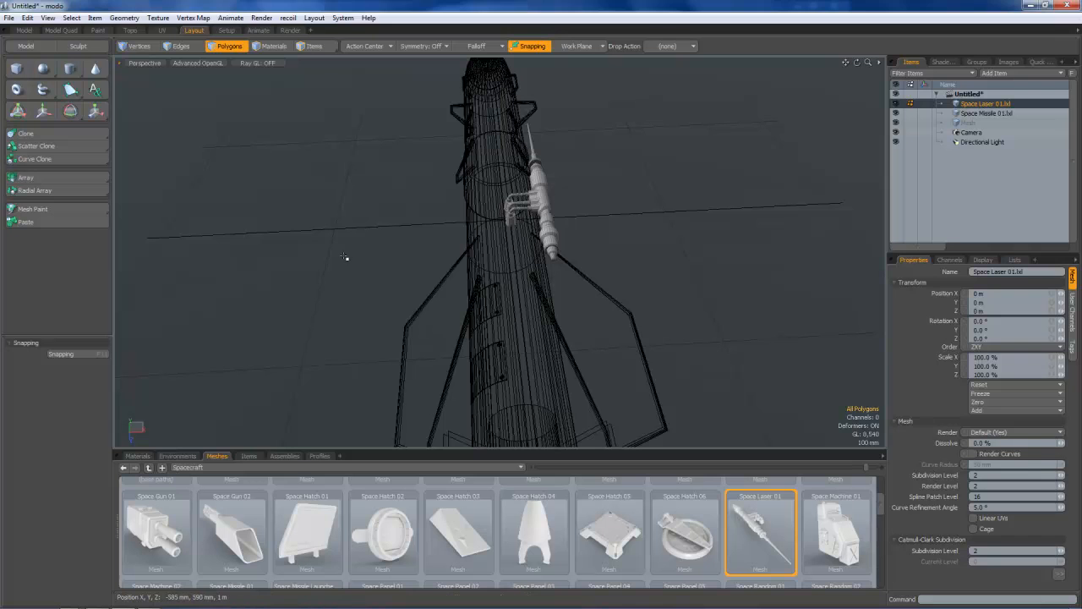
pyautogui.click(27, 46)
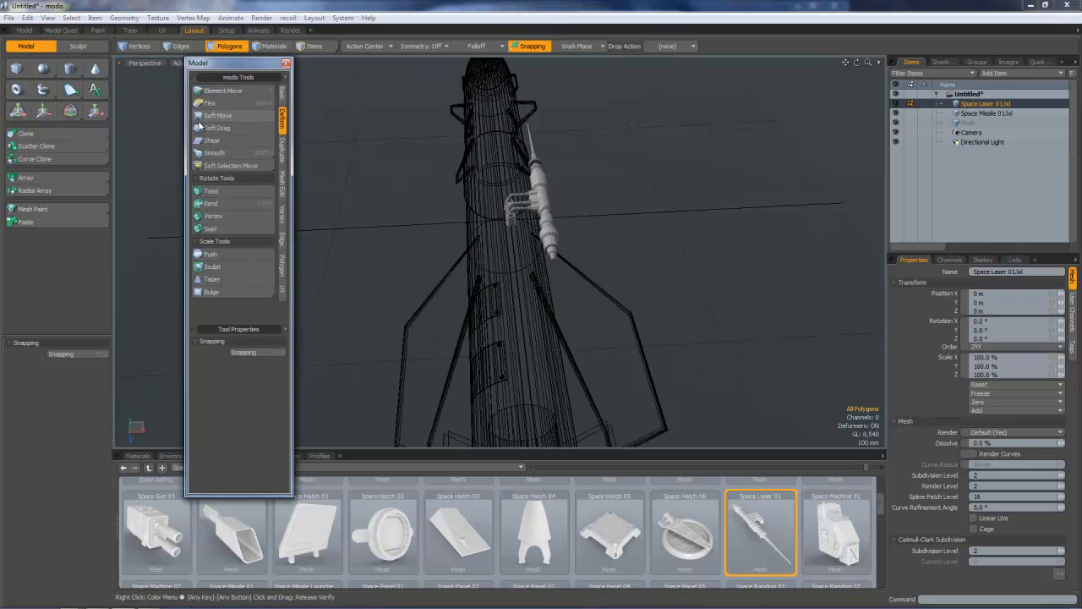
pyautogui.click(281, 153)
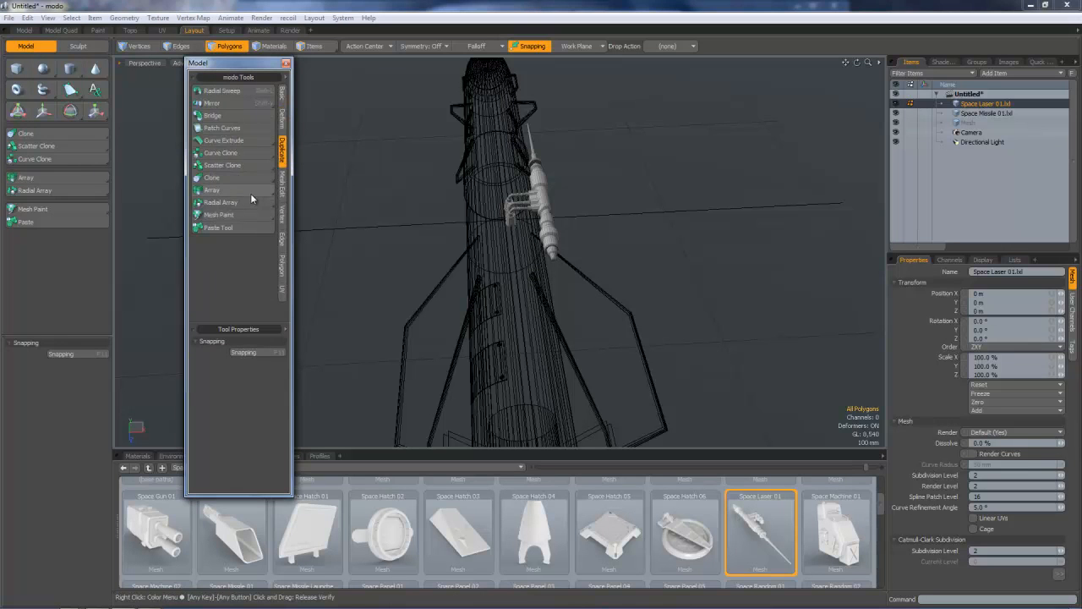
pyautogui.click(228, 103)
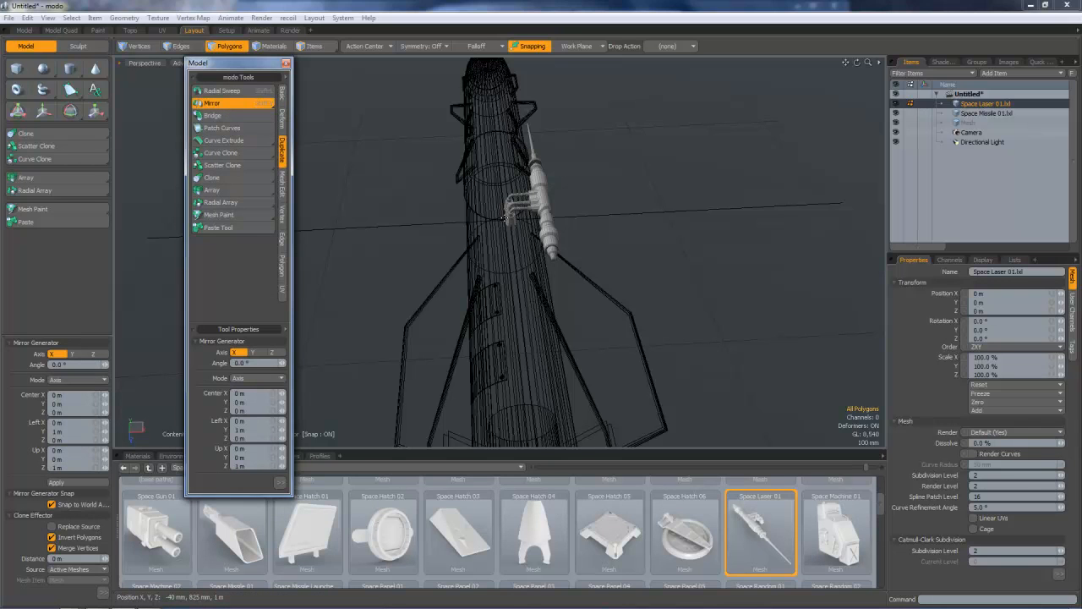
pyautogui.moveTo(505, 219); pyautogui.dragTo(522, 362)
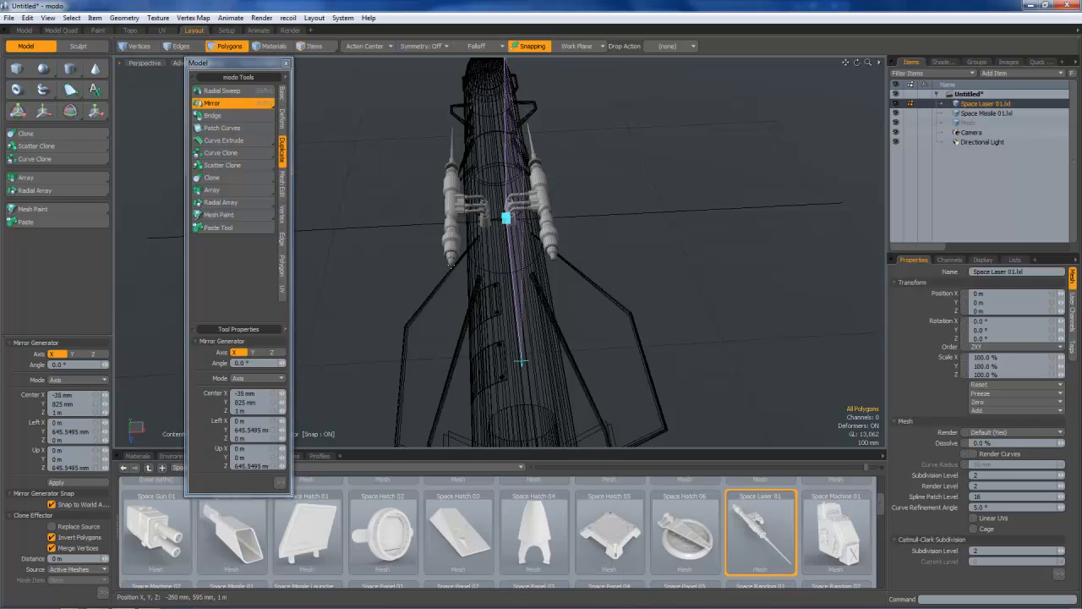
pyautogui.press('space')
# Try moving the mirrored laser geometry in polygon mode and undo the move
pyautogui.keyDown('alt'); pyautogui.moveTo(447, 252); pyautogui.dragTo(506, 264); pyautogui.keyUp('alt')
pyautogui.press('3')
pyautogui.press('w')
pyautogui.moveTo(530, 228); pyautogui.dragTo(520, 206)
pyautogui.hotkey('ctrl', 'z')
pyautogui.press('space')
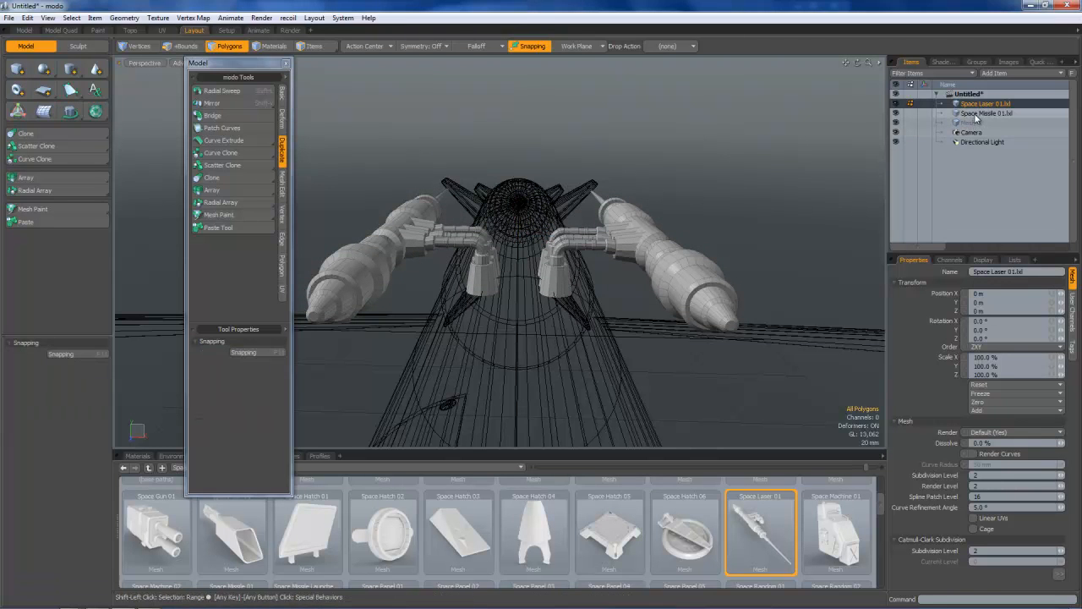
# Add Space Missile 01.lxl to the selection, close the floating Model tool palette and inspect both lasers from the side
pyautogui.keyDown('shift'); pyautogui.click(973, 113); pyautogui.keyUp('shift')
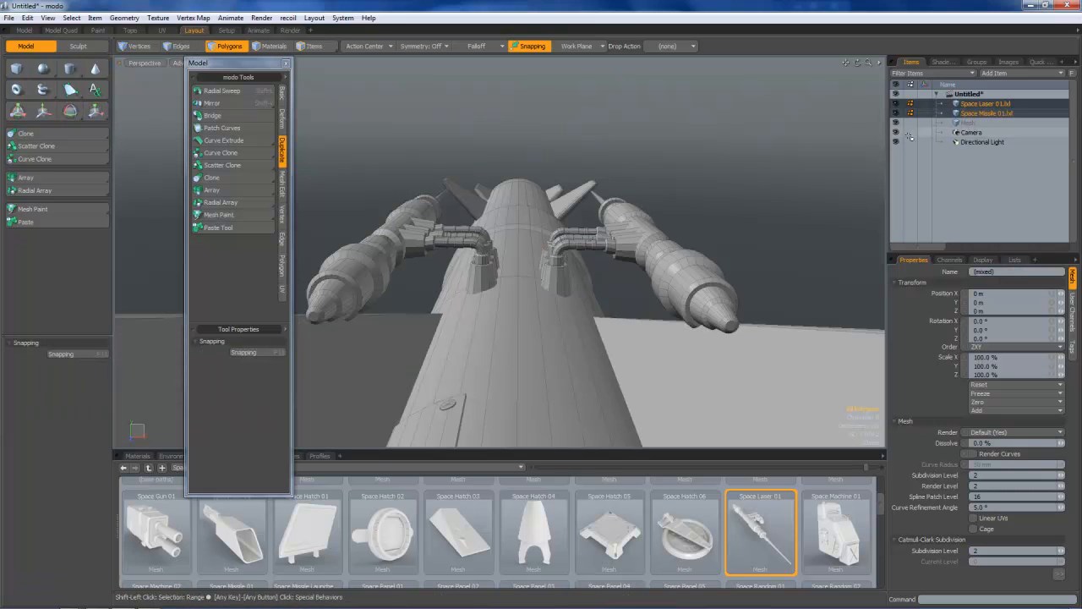
pyautogui.click(287, 63)
pyautogui.keyDown('alt'); pyautogui.moveTo(371, 346); pyautogui.dragTo(584, 263); pyautogui.keyUp('alt')
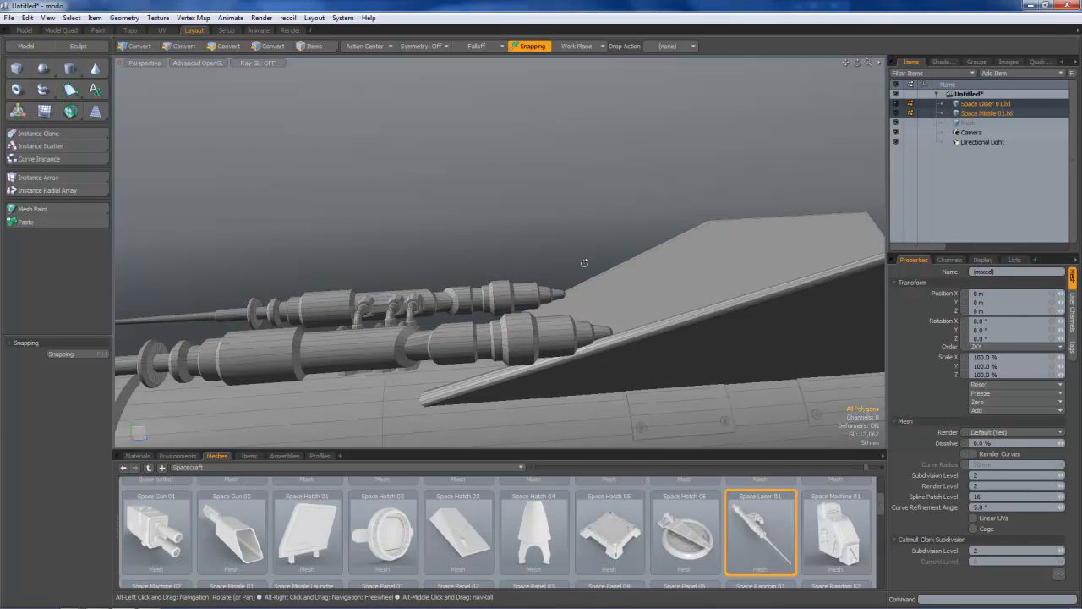
# Remove Space Missile 01.lxl from the selection, and practise adding and removing it again, ending with only the laser mesh selected
pyautogui.keyDown('ctrl'); pyautogui.click(972, 115); pyautogui.keyUp('ctrl')
pyautogui.scroll(-2, 364, 363)
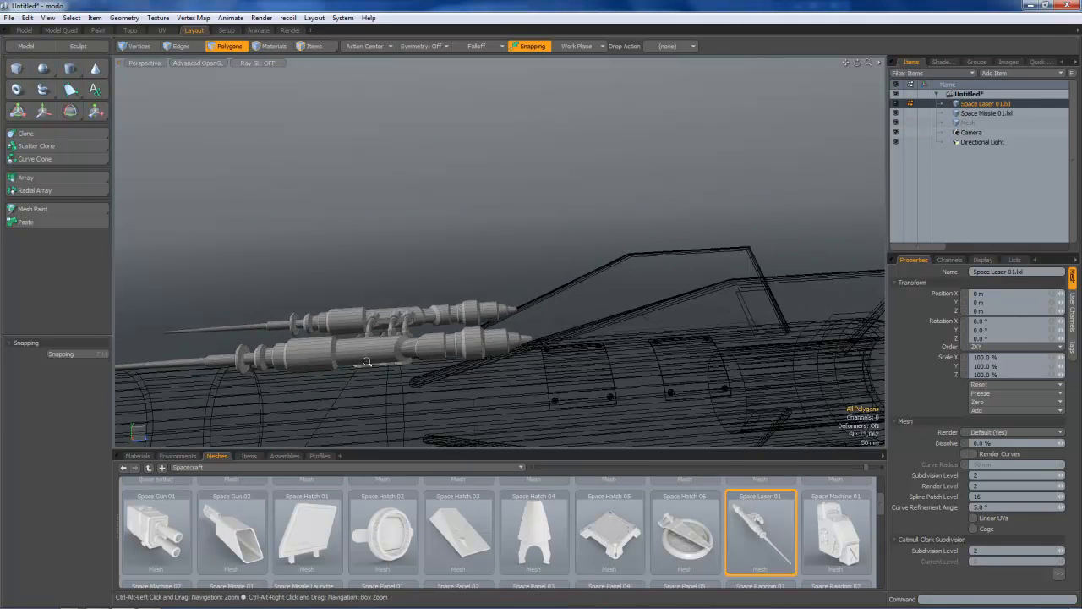
pyautogui.press('w')
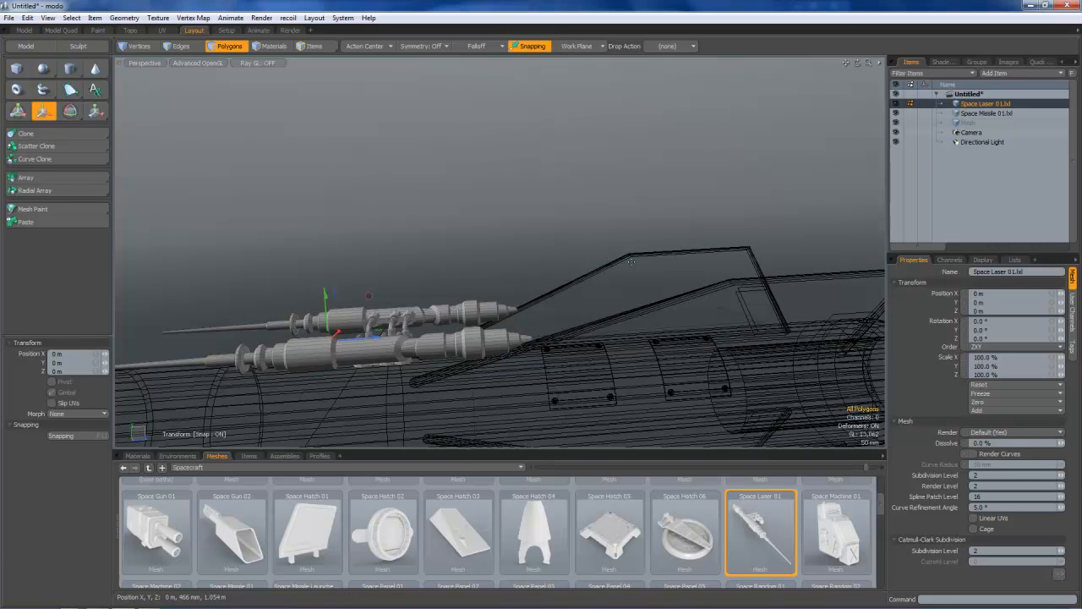
pyautogui.keyDown('shift'); pyautogui.click(981, 114); pyautogui.keyUp('shift')
pyautogui.press('ctrl')
pyautogui.keyDown('ctrl'); pyautogui.click(971, 117); pyautogui.keyUp('ctrl')
pyautogui.keyDown('ctrl'); pyautogui.click(971, 117); pyautogui.keyUp('ctrl')
pyautogui.keyDown('ctrl'); pyautogui.click(981, 113); pyautogui.keyUp('ctrl')
# Move both lasers about -278 mm in Z along the missile, finish the move and toggle the missile's selection
pyautogui.press('w')
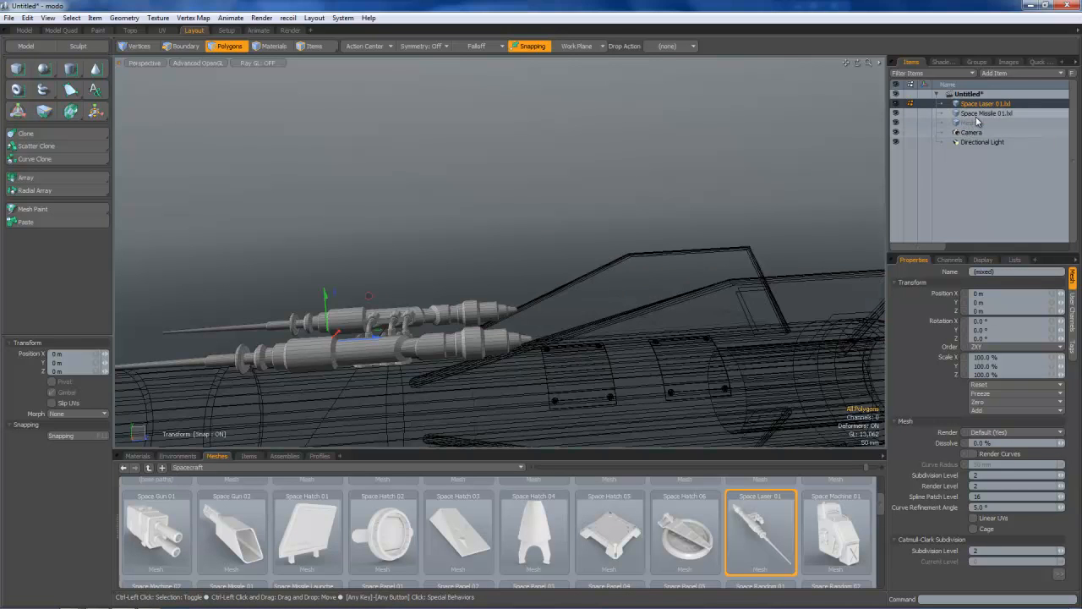
pyautogui.moveTo(366, 338); pyautogui.dragTo(266, 347)
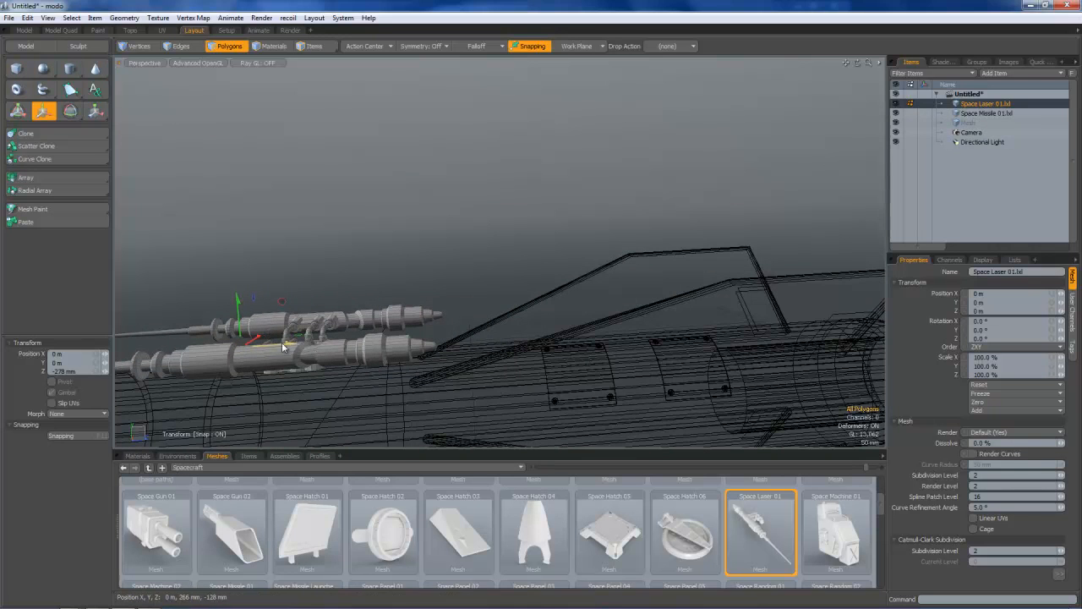
pyautogui.press('space')
pyautogui.keyDown('ctrl'); pyautogui.click(981, 113); pyautogui.keyUp('ctrl')
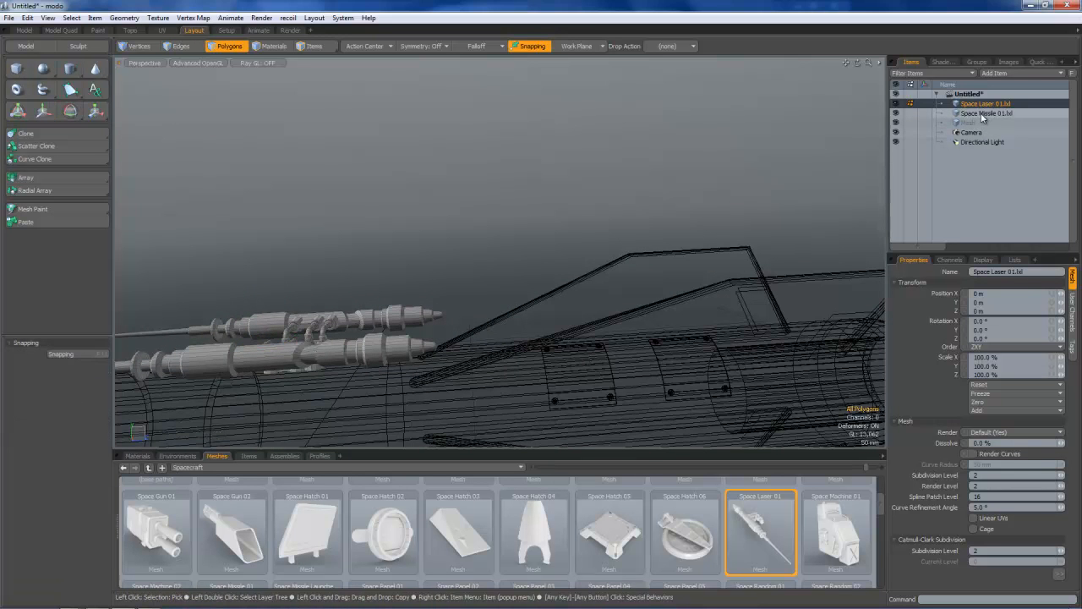